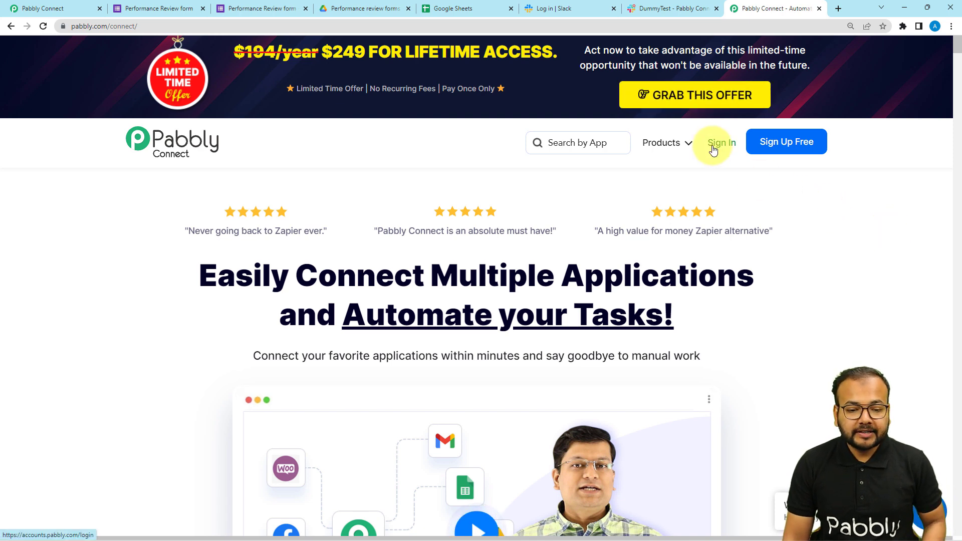
Step: Create a new workflow named "Automate Employee Assessment Form" from the Pabbly Connect dashboard
mouse_move(666, 148)
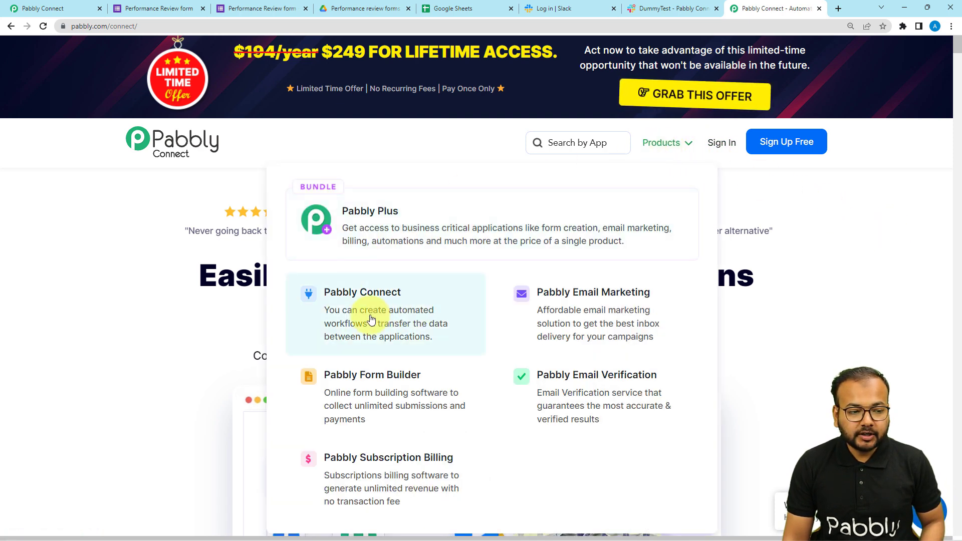
left_click(76, 10)
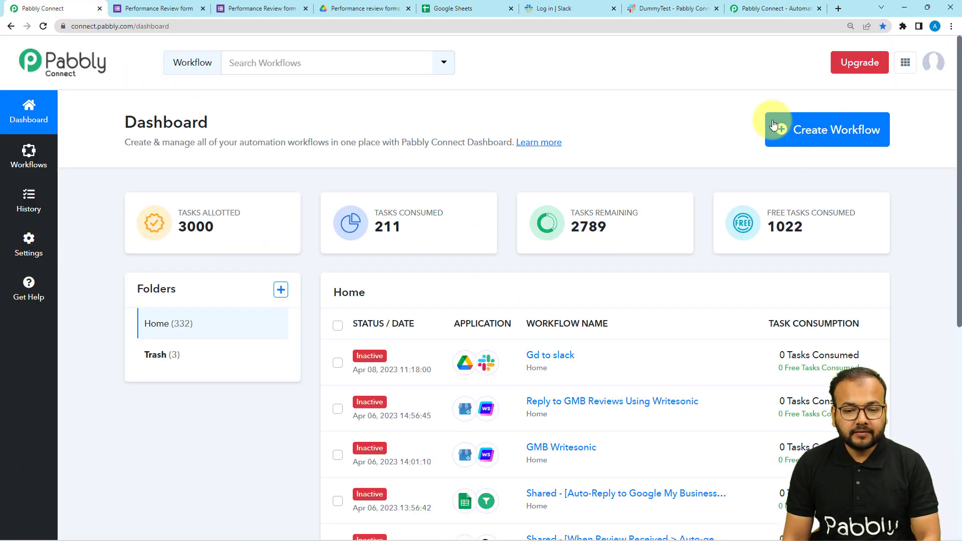
left_click(818, 144)
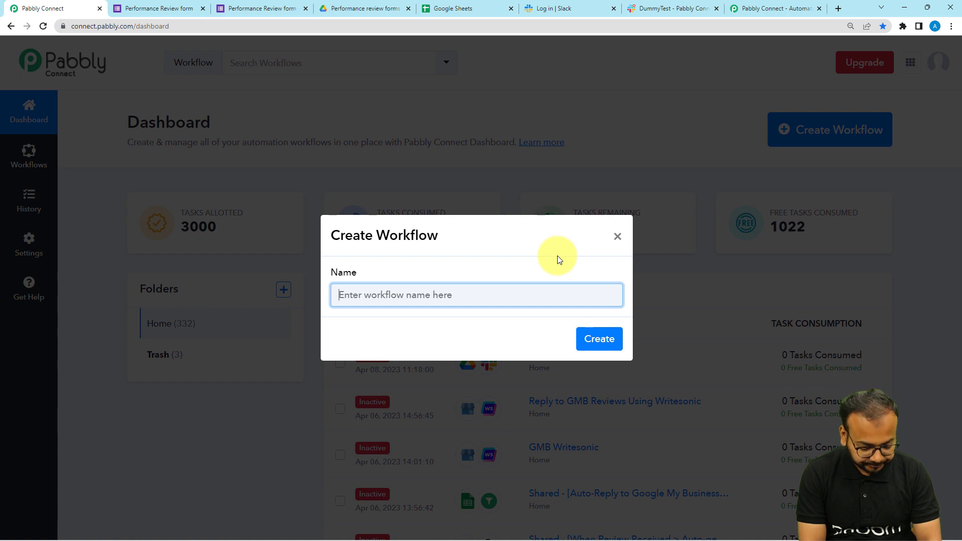
type("Automate Employee Assessment Form")
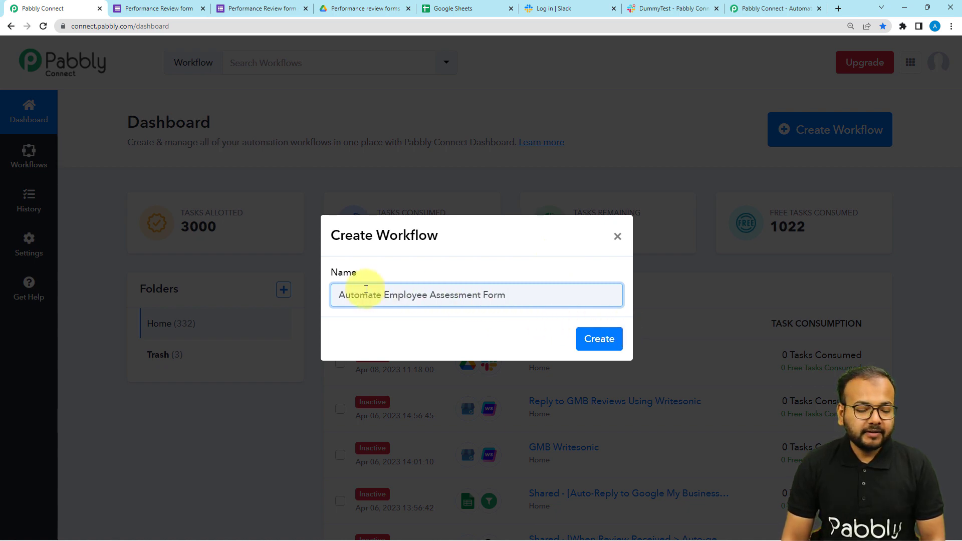
left_click(371, 331)
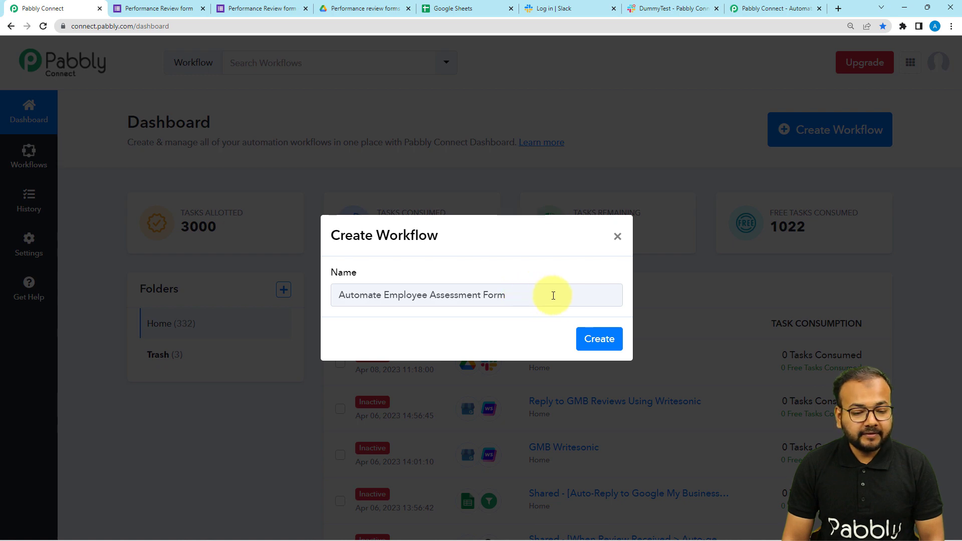
left_click(594, 350)
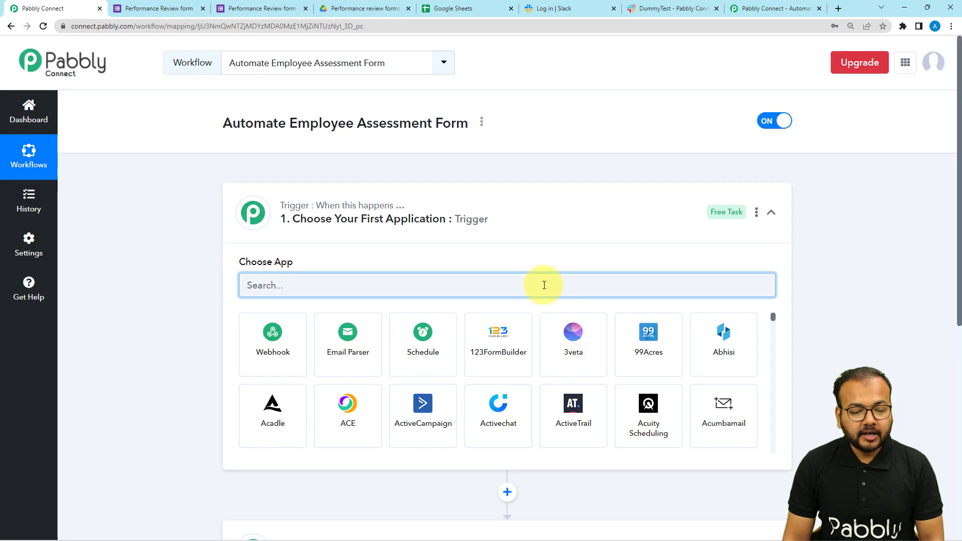
Step: Examine the trigger and action sections of the new workflow and the app choices each one offers
left_click(525, 219)
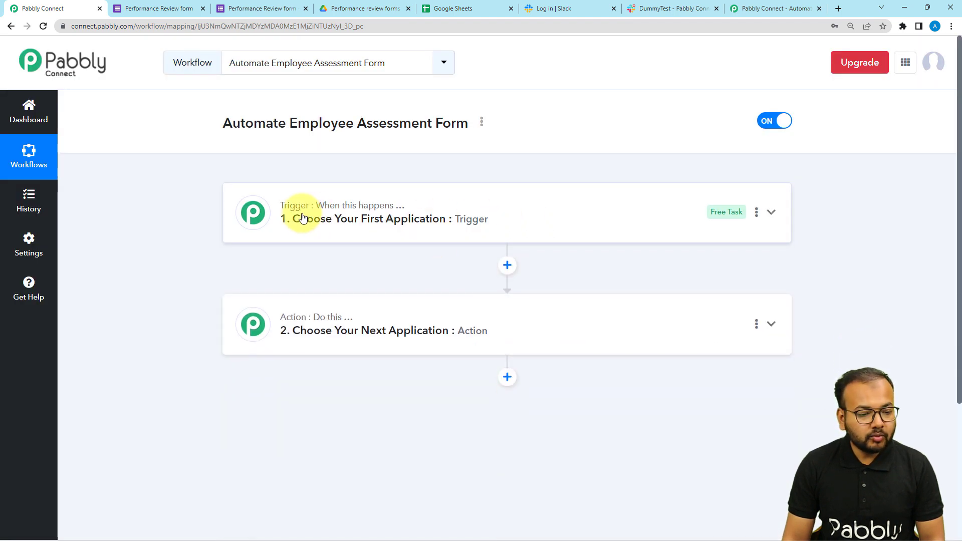
left_click_drag(284, 206, 321, 218)
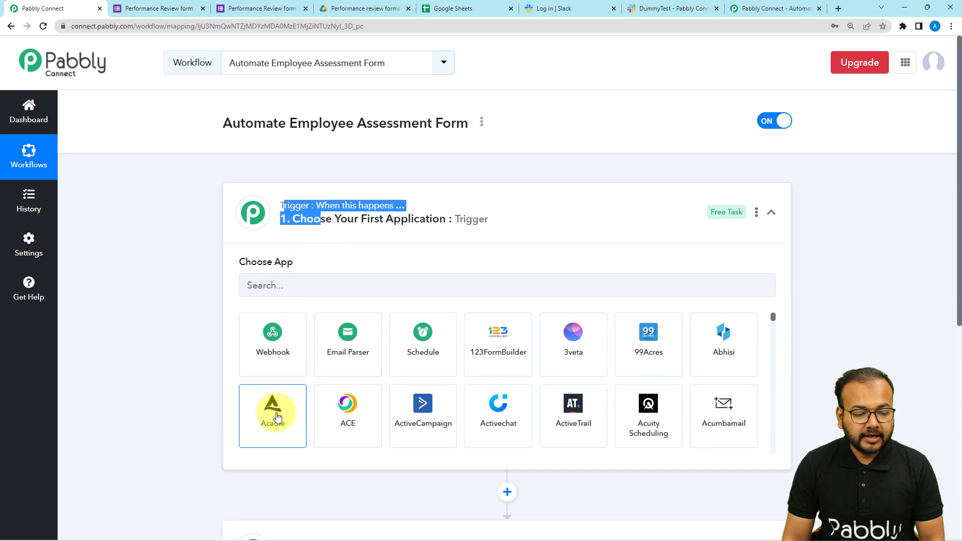
left_click(200, 354)
scroll(200, 354, "down", 5)
left_click_drag(279, 298, 370, 308)
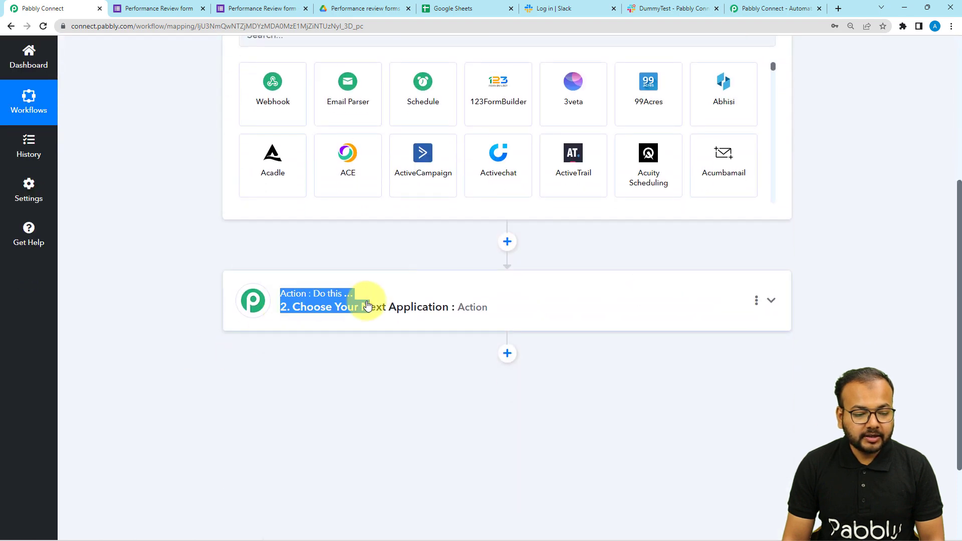
scroll(162, 308, "up", 5)
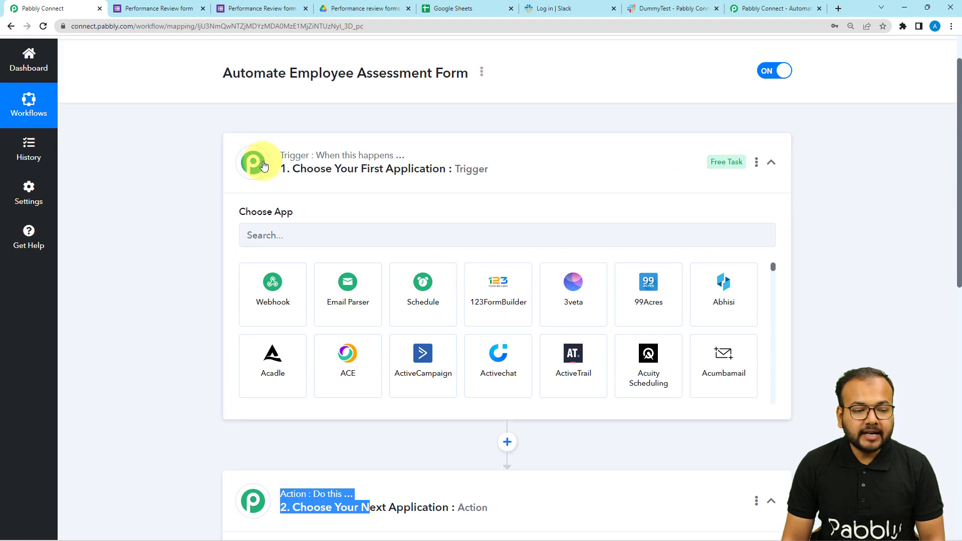
left_click(294, 169)
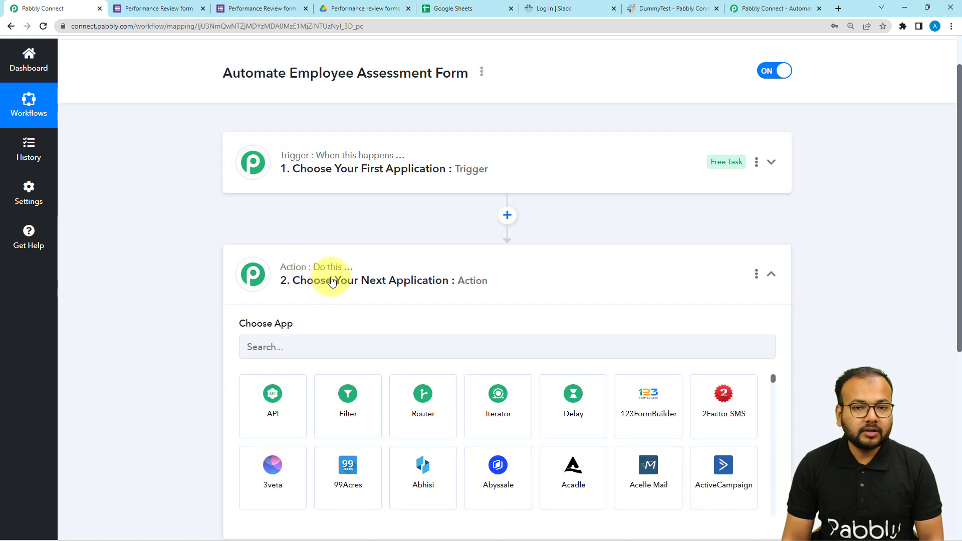
left_click(293, 169)
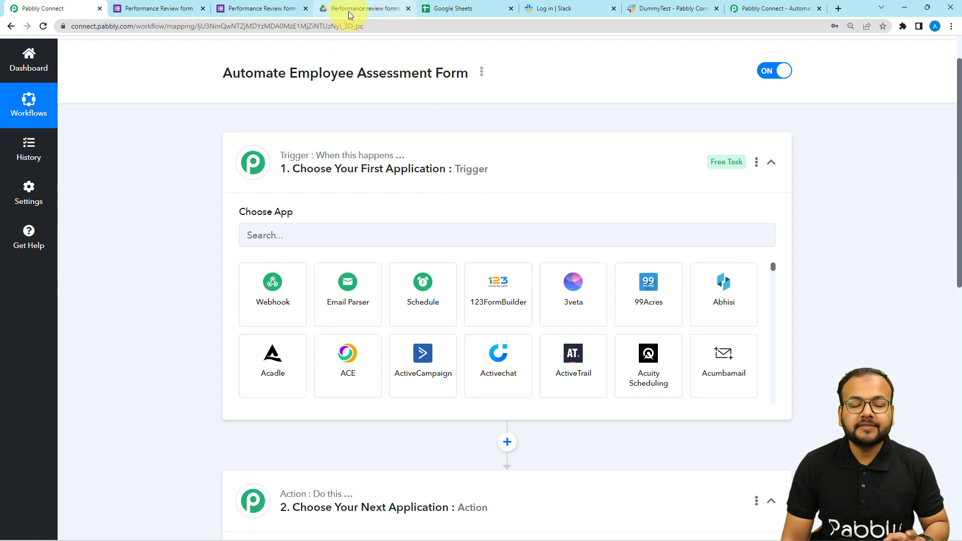
Step: Review the questions of the Performance Review form in Google Forms and the folder that stores it in Google Drive
left_click(261, 10)
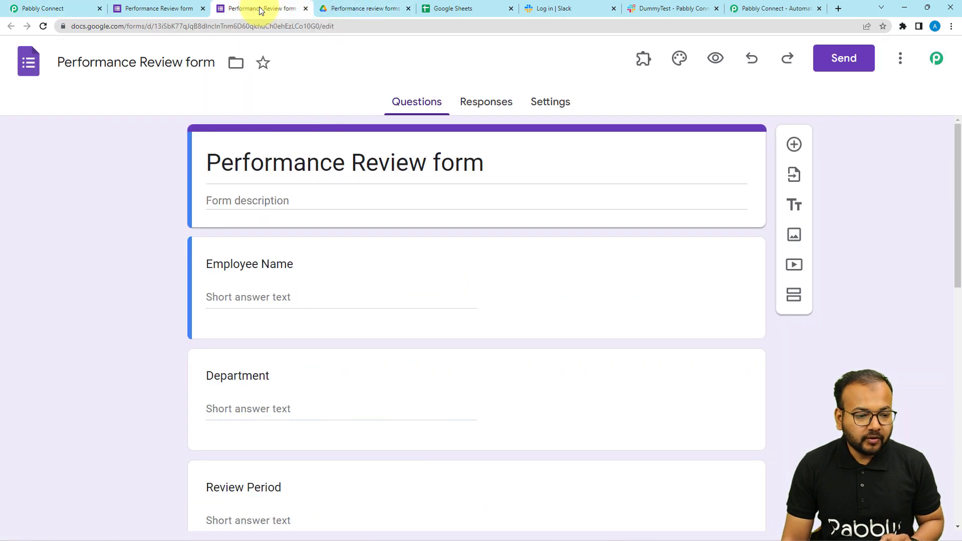
scroll(256, 169, "down", 1)
scroll(256, 168, "up", 1)
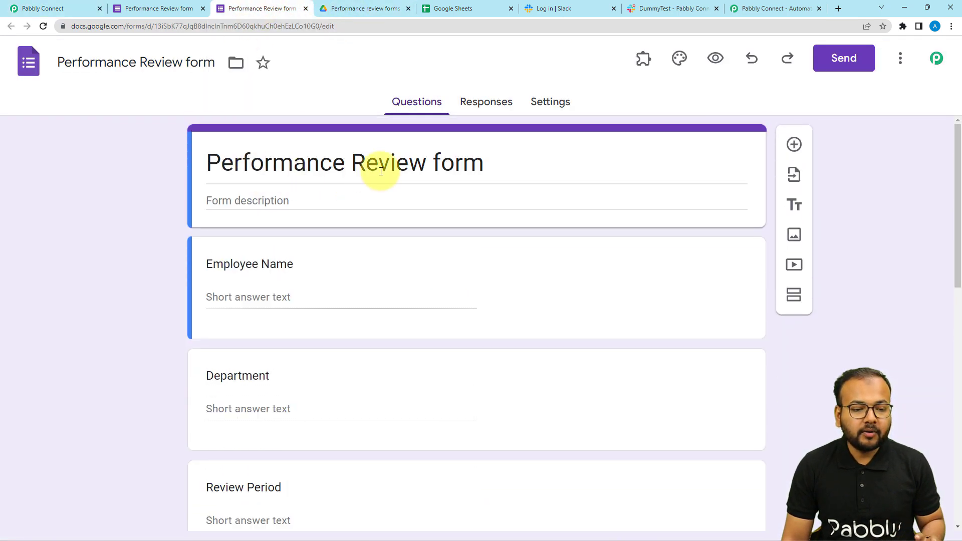
scroll(173, 209, "down", 5)
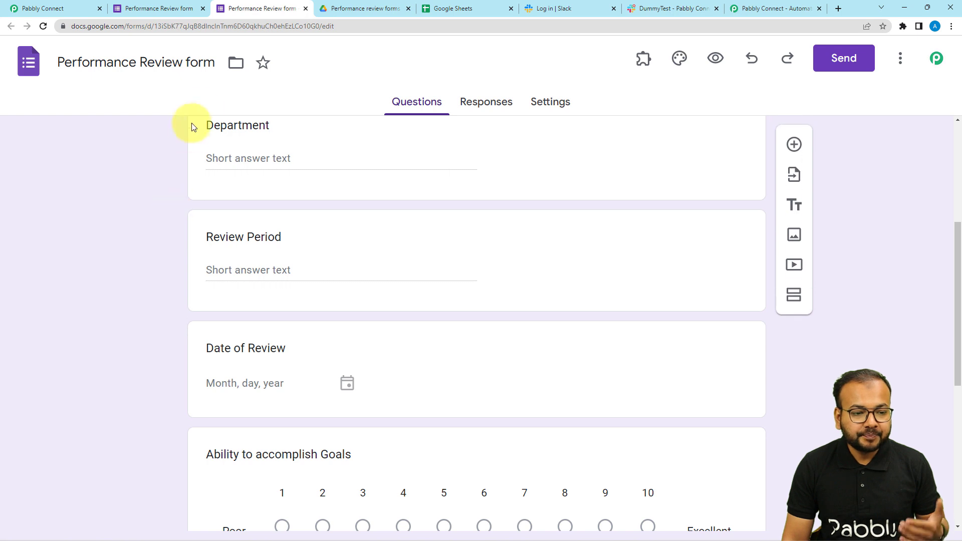
left_click(367, 8)
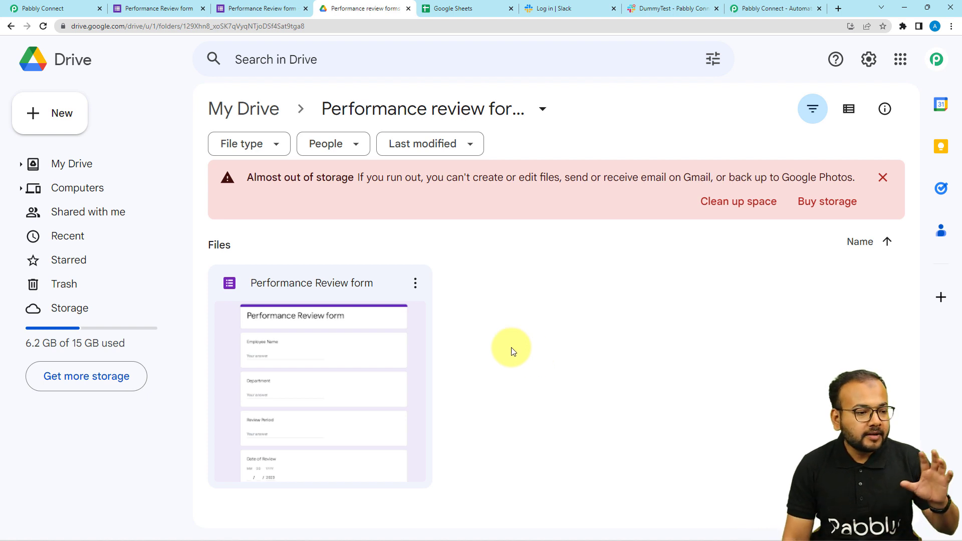
Step: In Pabbly Connect, set Google Drive as the trigger app with the event New File in Specific Folder
left_click(48, 9)
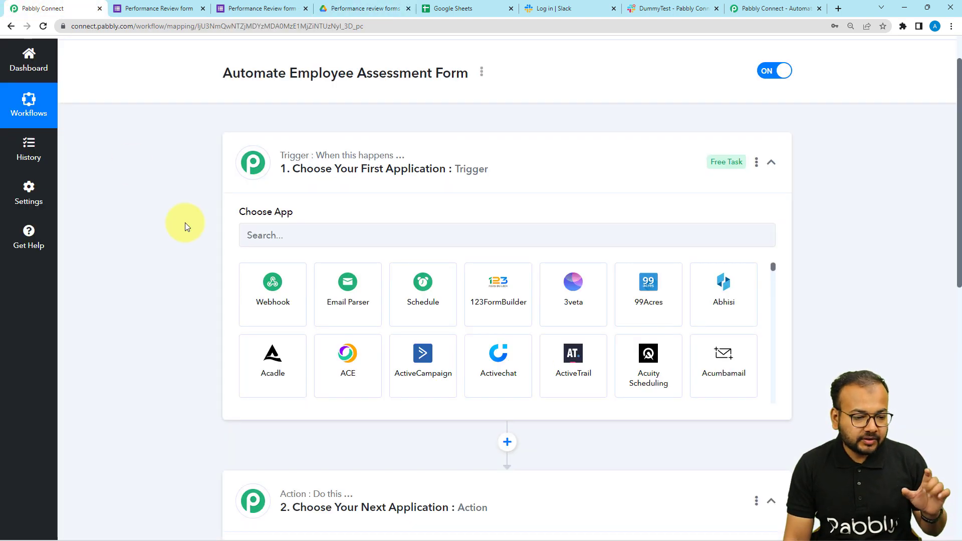
left_click(290, 235)
type("goo")
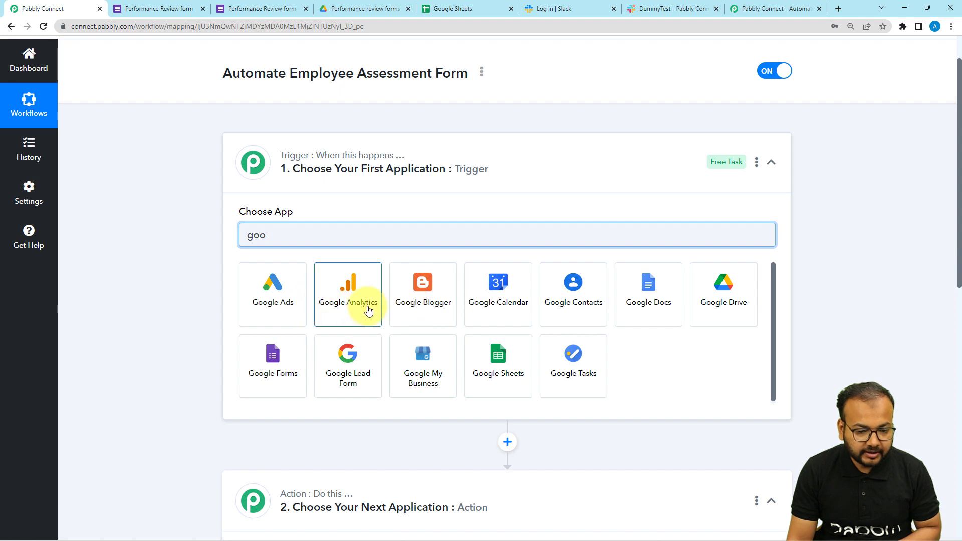
left_click(714, 291)
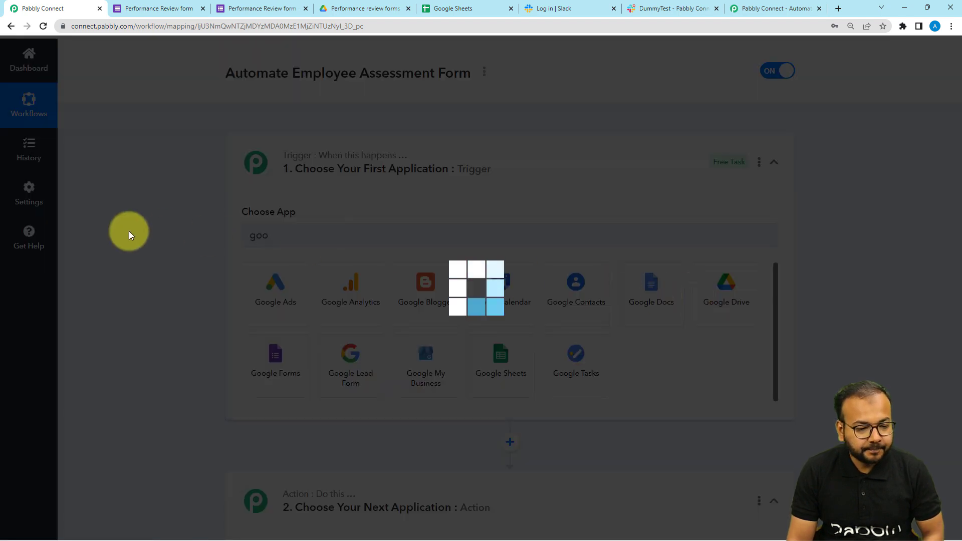
scroll(128, 231, "down", 3)
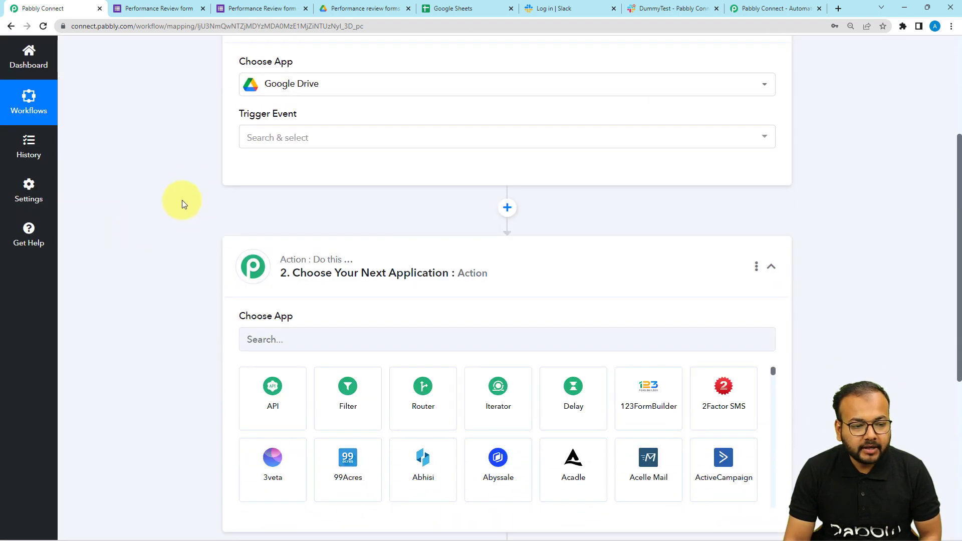
left_click(256, 148)
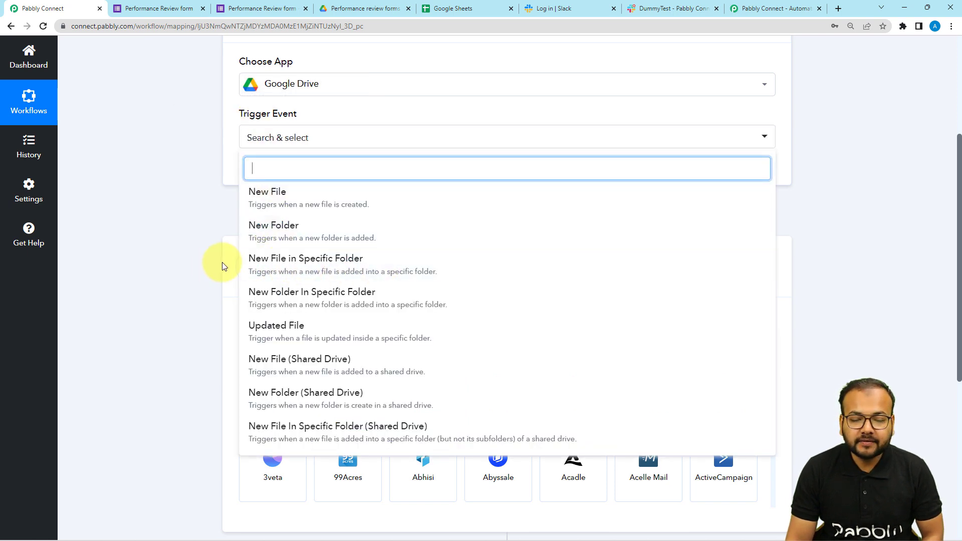
left_click(261, 266)
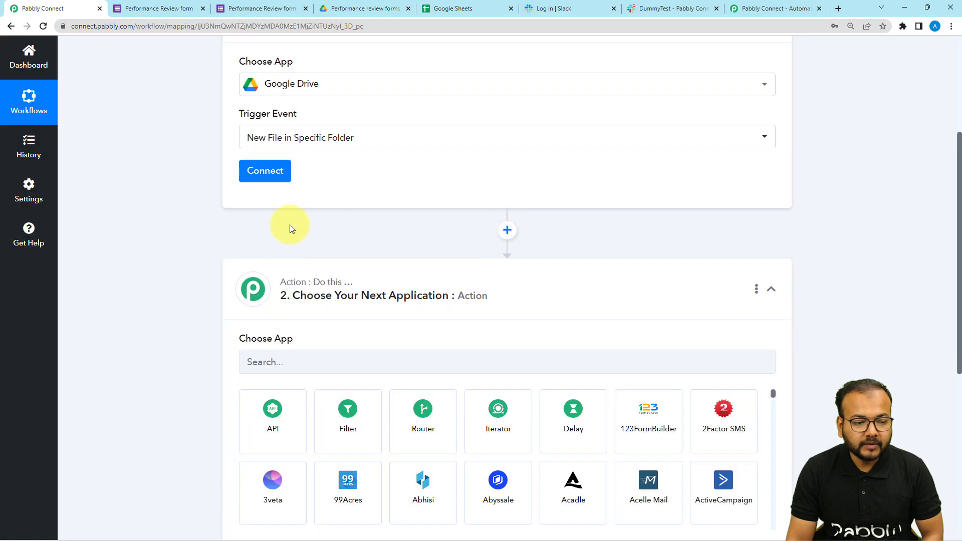
Step: Add a new Google Drive connection named "Google Drive #11" and authorize access with the chosen Google account
left_click(274, 182)
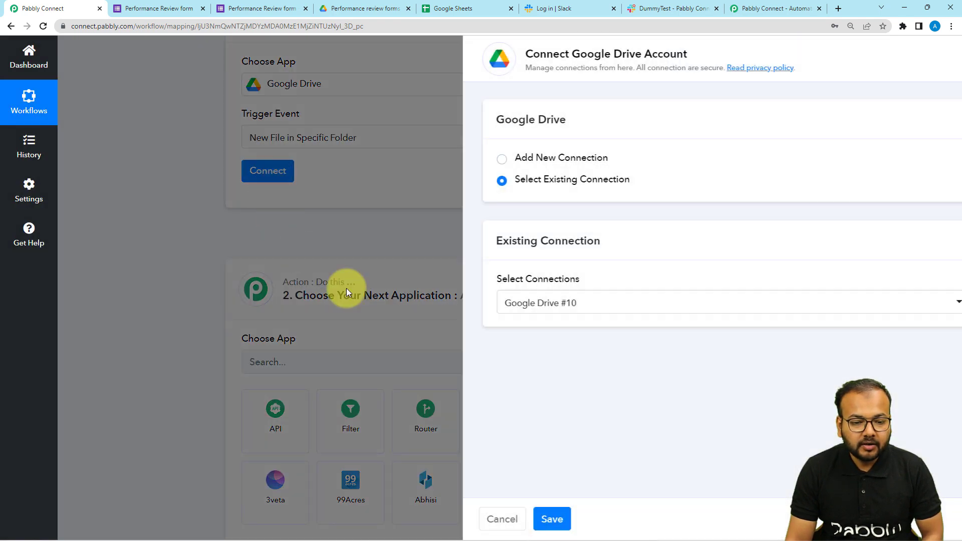
left_click(444, 160)
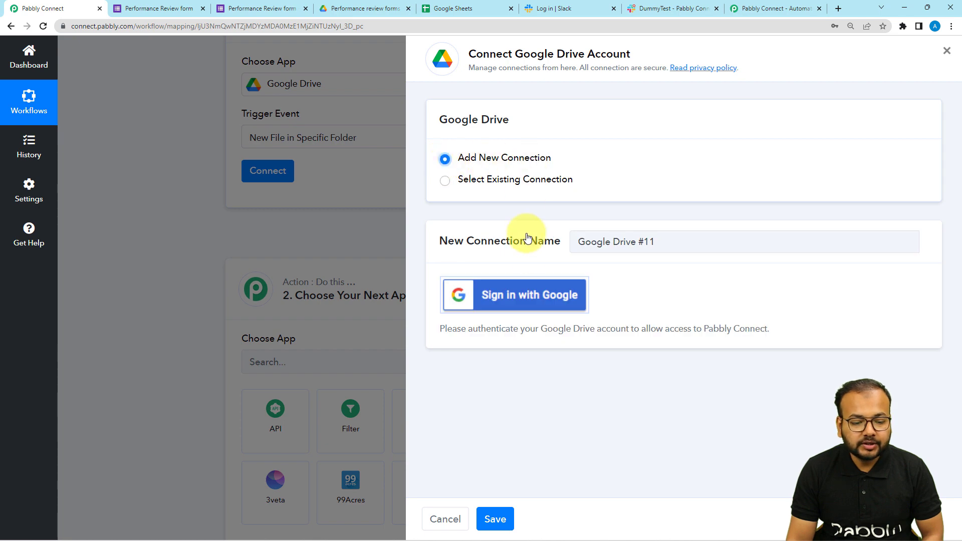
left_click(527, 296)
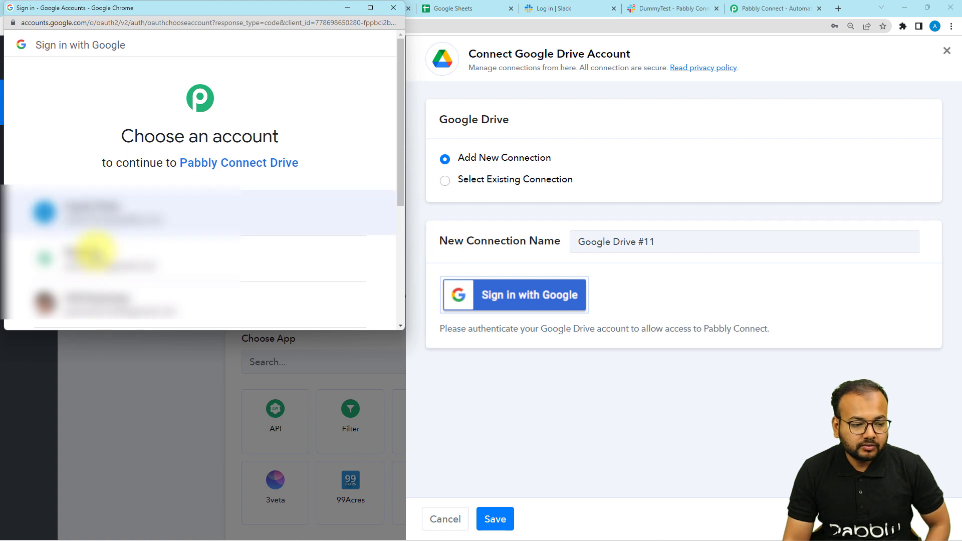
left_click(103, 268)
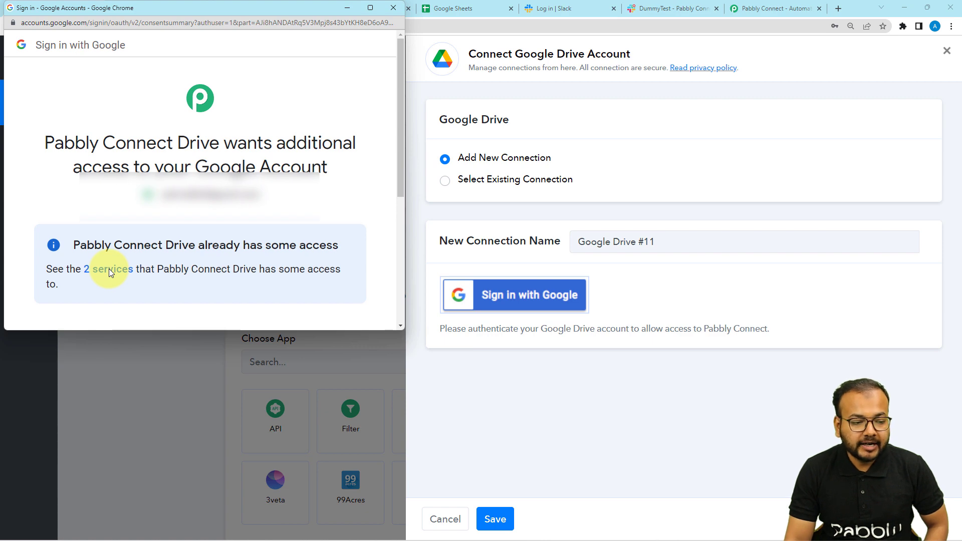
scroll(109, 269, "down", 5)
left_click(265, 245)
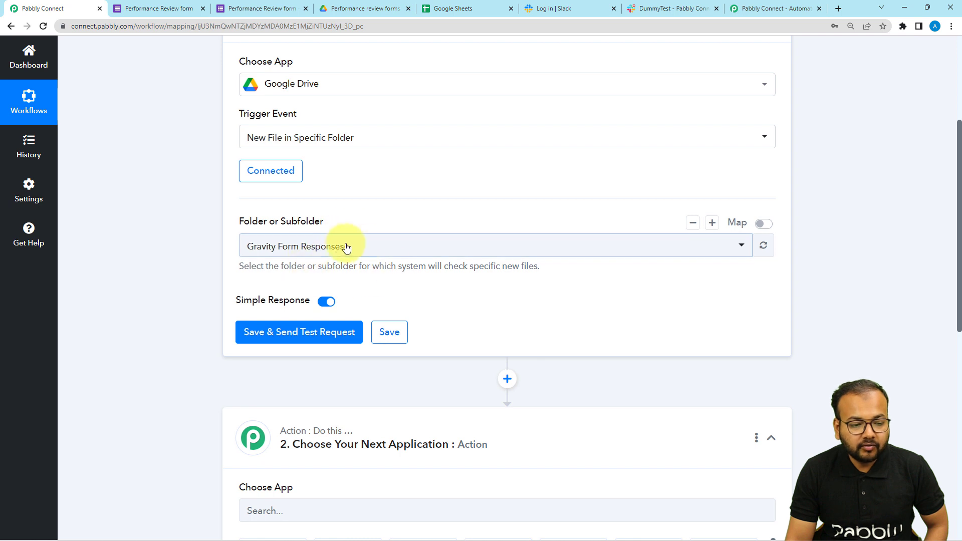
Step: Check the folder name in Google Drive and set the trigger's folder to "Performance review forms"
left_click(401, 255)
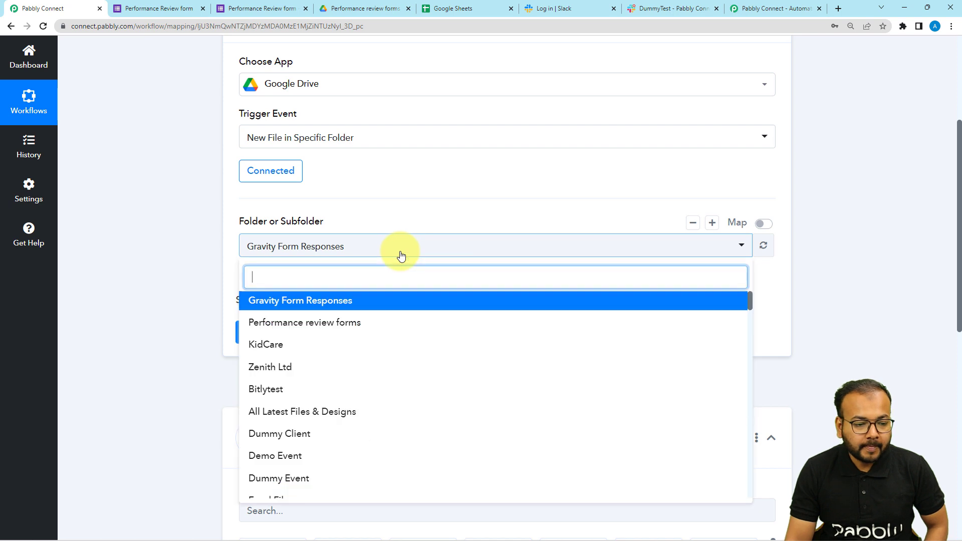
left_click(198, 214)
left_click(362, 8)
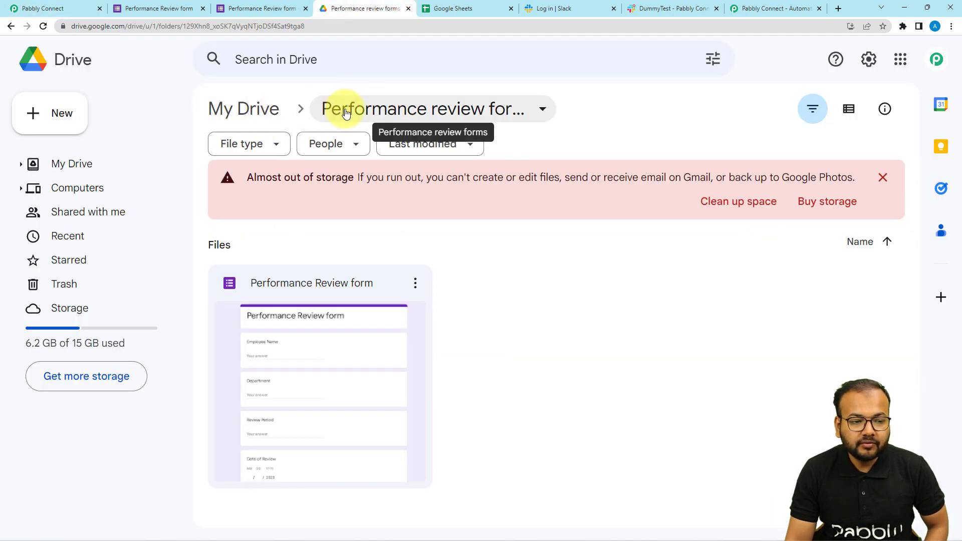
left_click(61, 7)
left_click(310, 246)
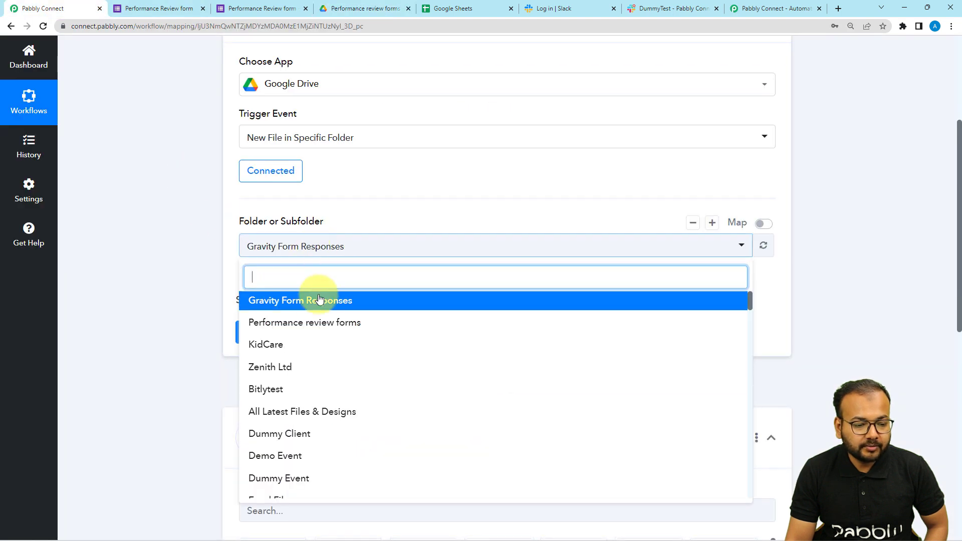
left_click(318, 322)
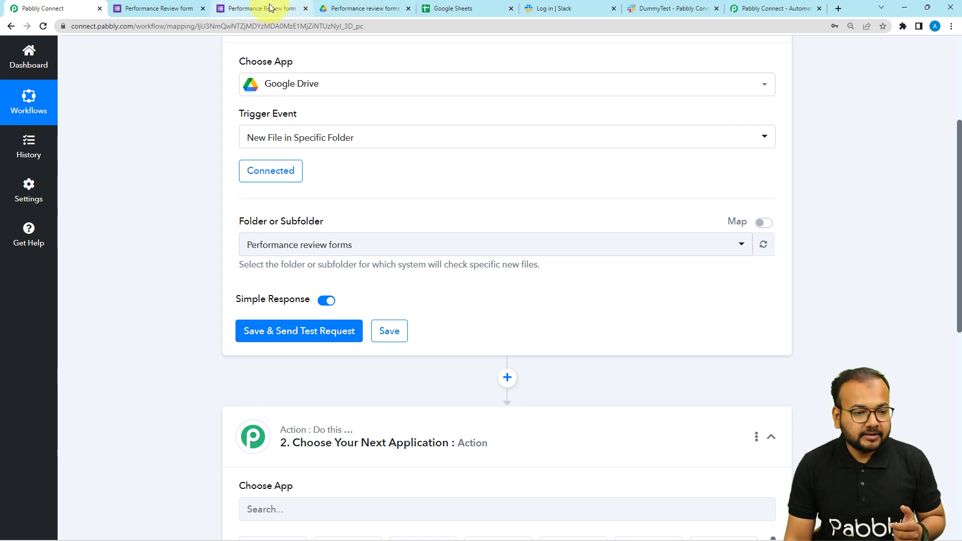
Step: Check that the form is in the Drive folder, then save the Google Drive trigger and send a test request
left_click(346, 8)
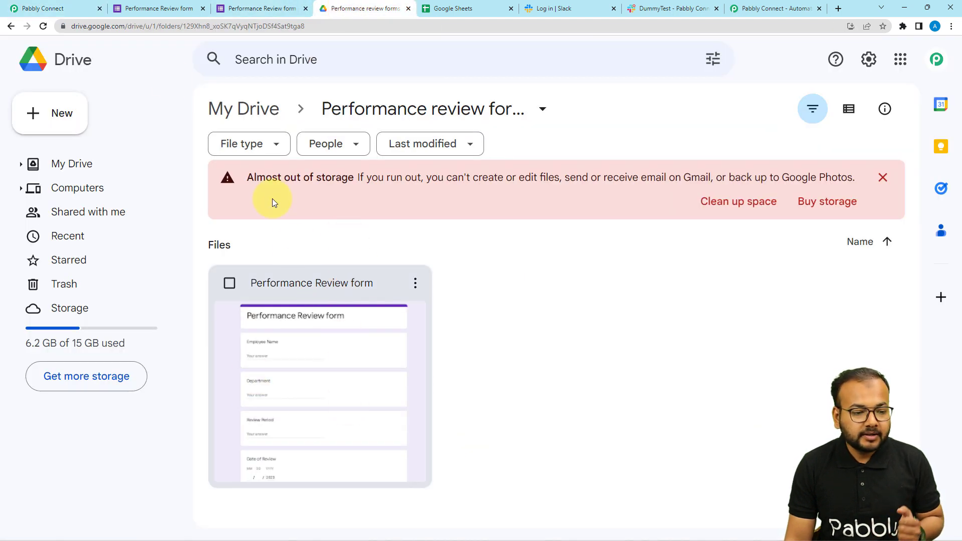
left_click(67, 9)
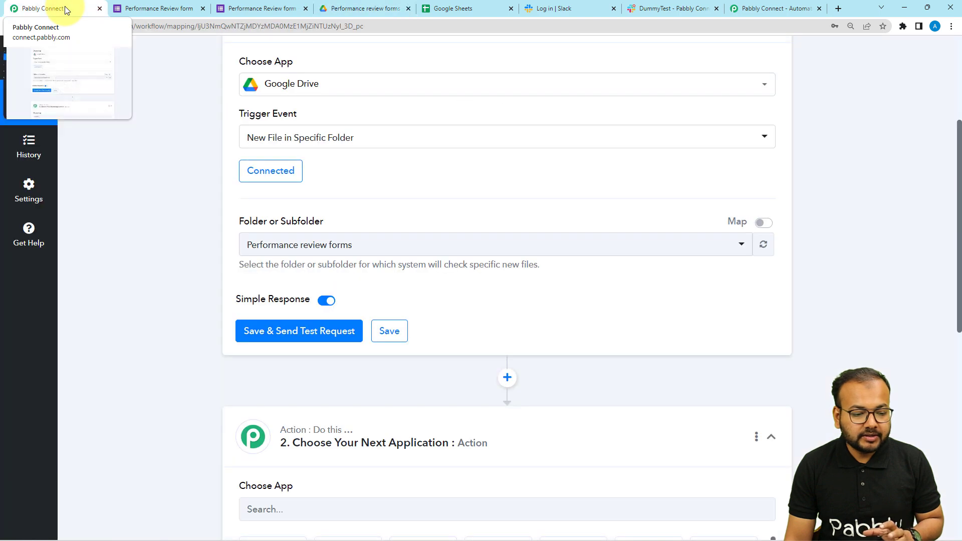
left_click(260, 342)
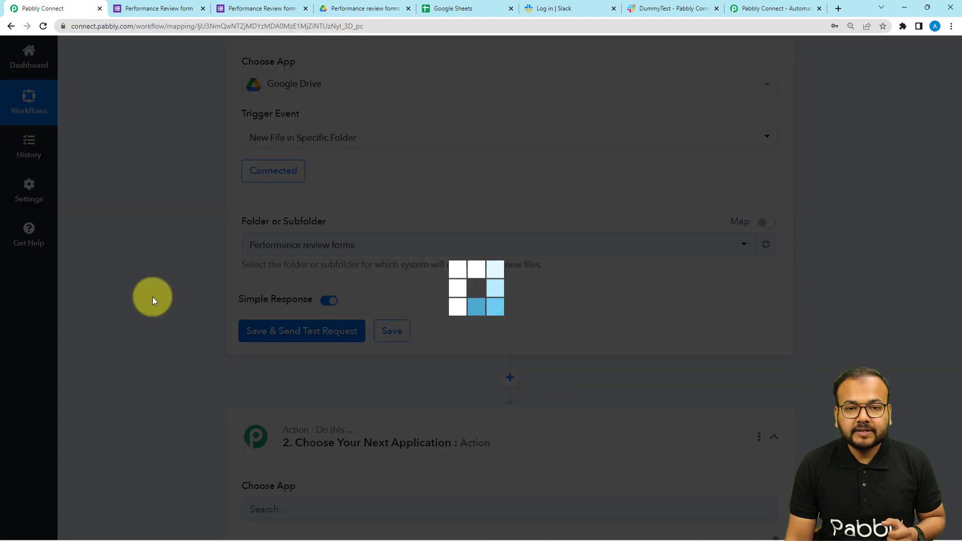
scroll(153, 299, "down", 4)
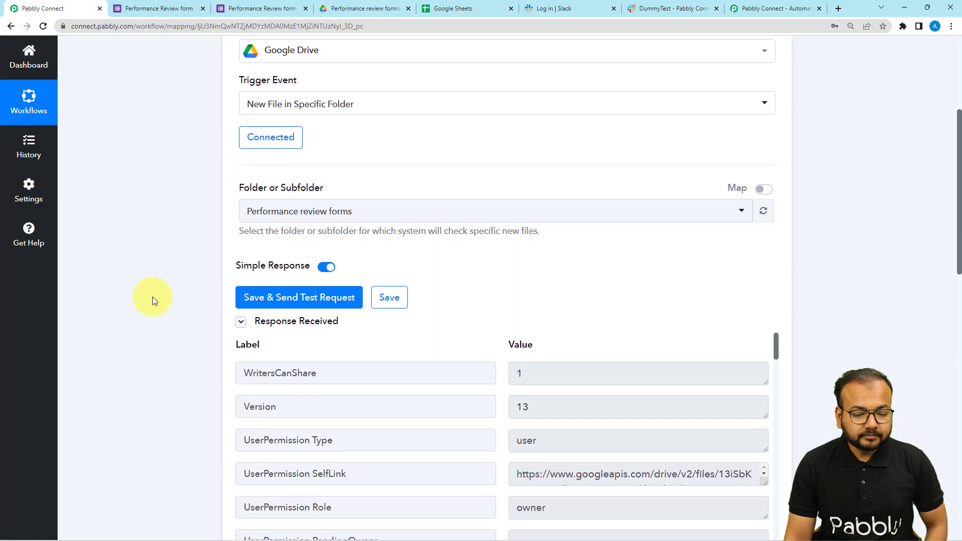
Step: Review the file details in the trigger's test response down to the EmbedLink field
scroll(152, 296, "down", 2)
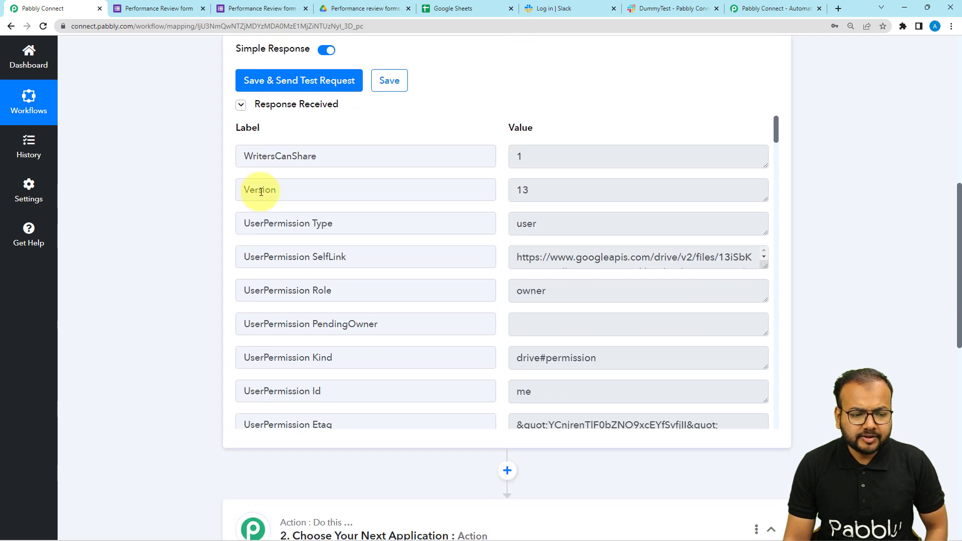
scroll(251, 199, "down", 1)
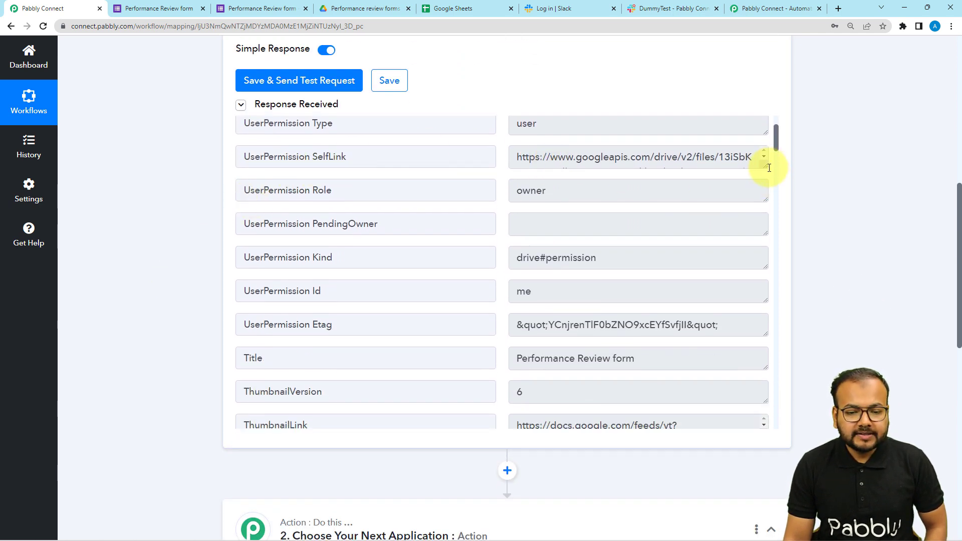
left_click_drag(763, 167, 766, 224)
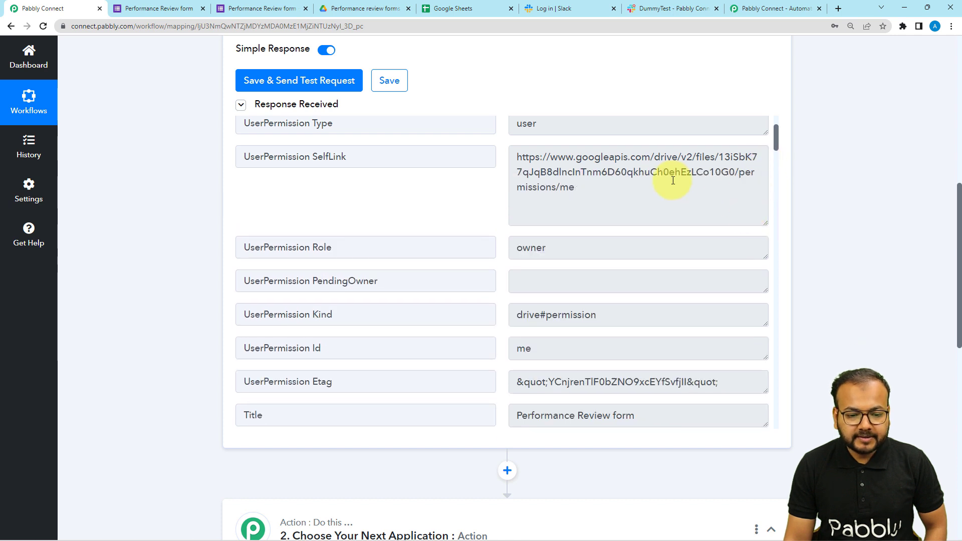
scroll(327, 270, "down", 7)
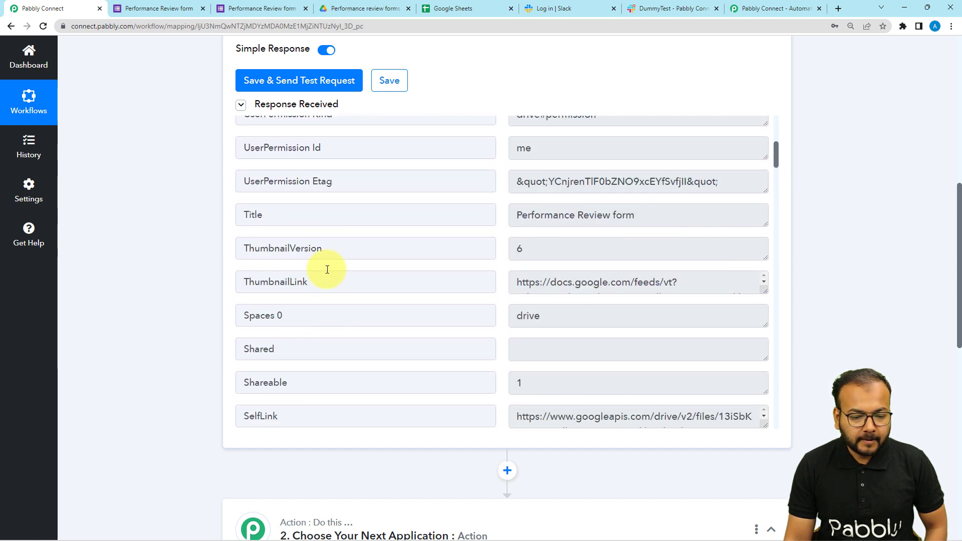
scroll(436, 224, "down", 1)
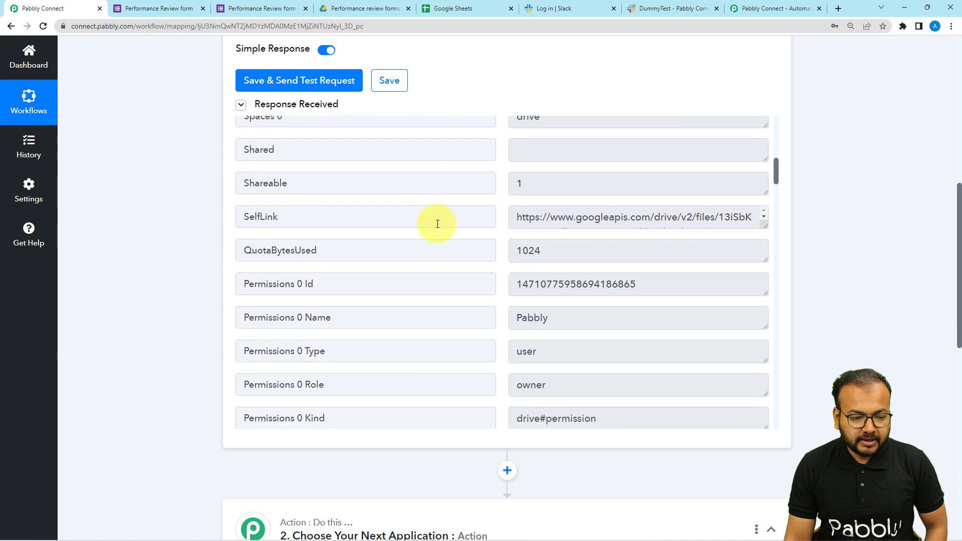
scroll(537, 215, "down", 1)
scroll(466, 268, "down", 3)
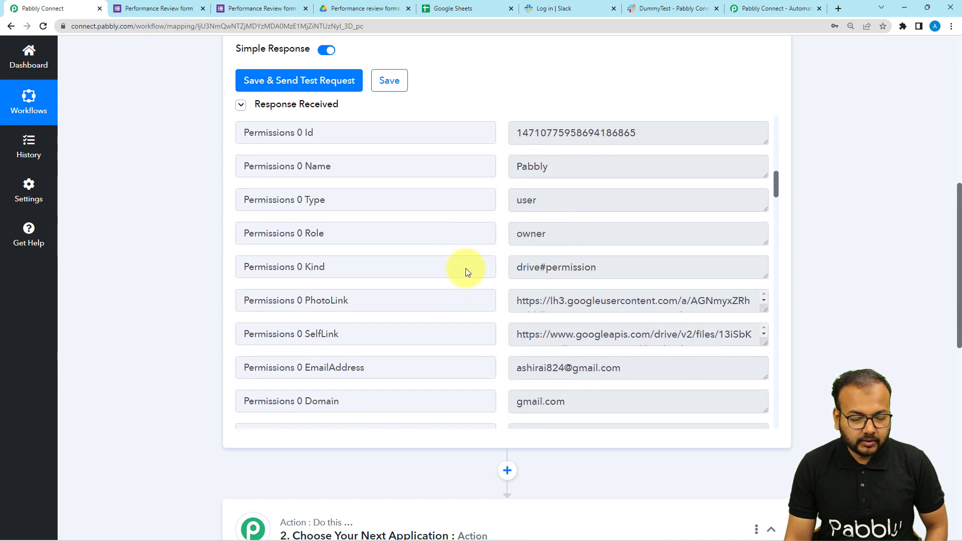
scroll(465, 269, "down", 2)
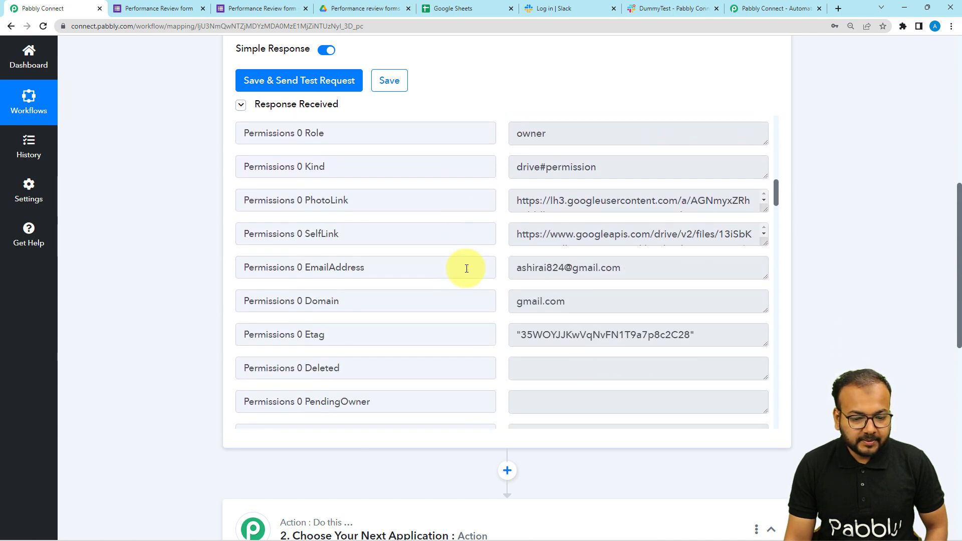
scroll(466, 269, "down", 5)
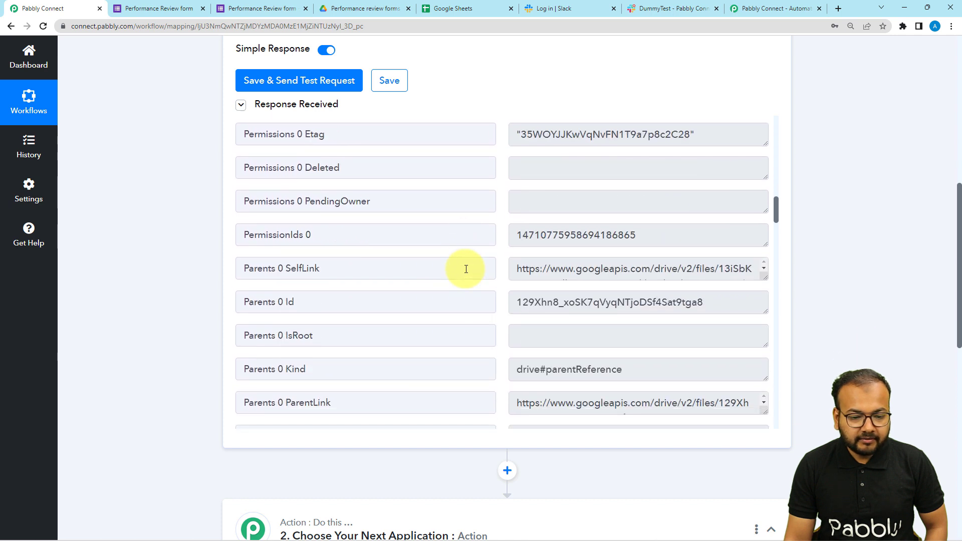
scroll(466, 269, "down", 5)
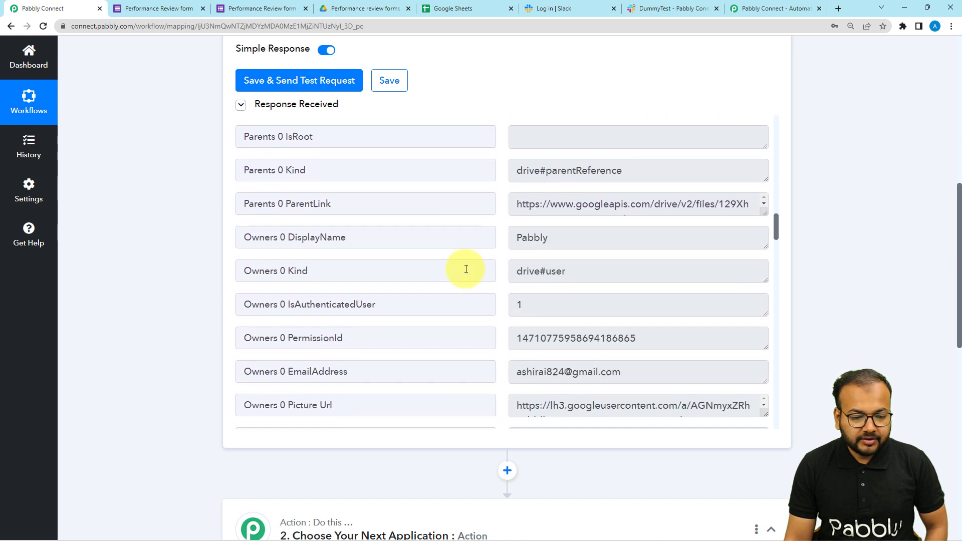
scroll(466, 269, "down", 5)
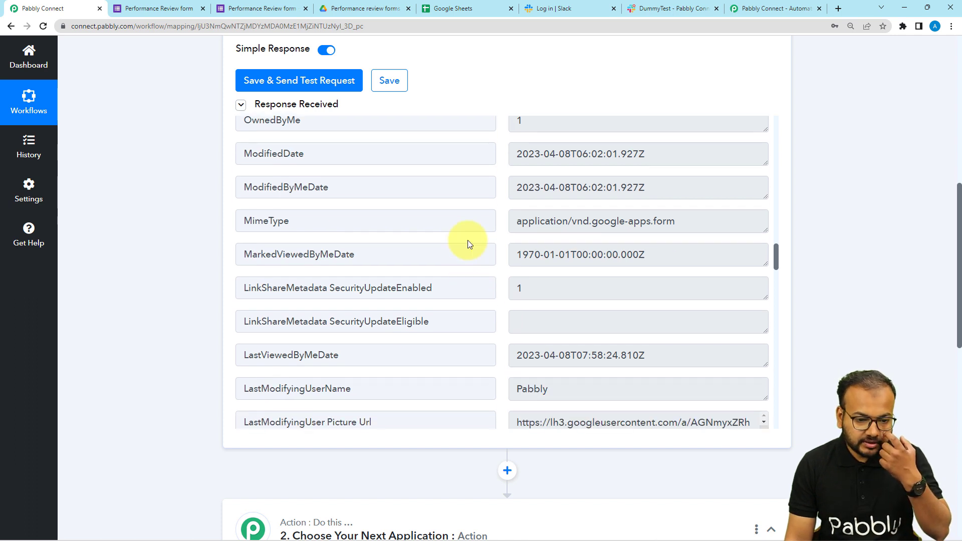
scroll(414, 220, "down", 7)
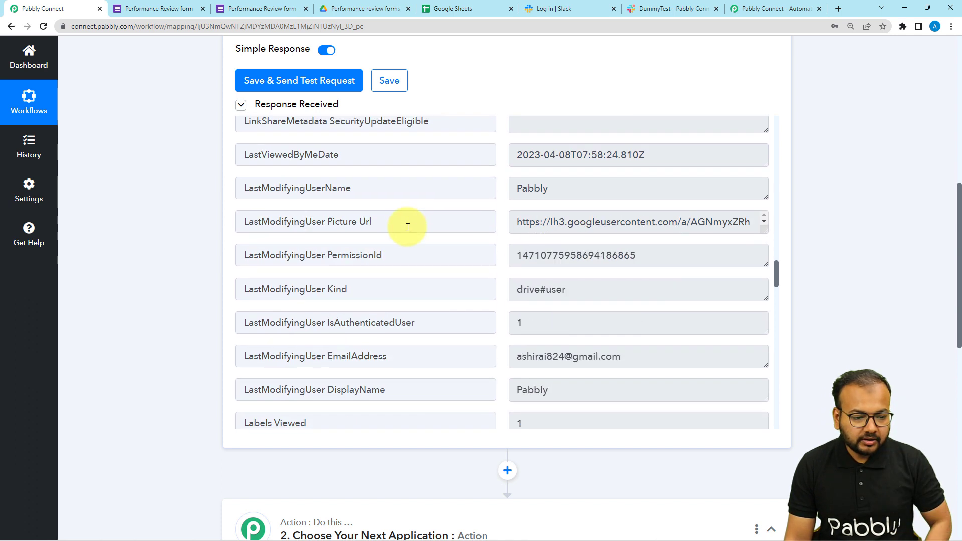
scroll(407, 228, "down", 10)
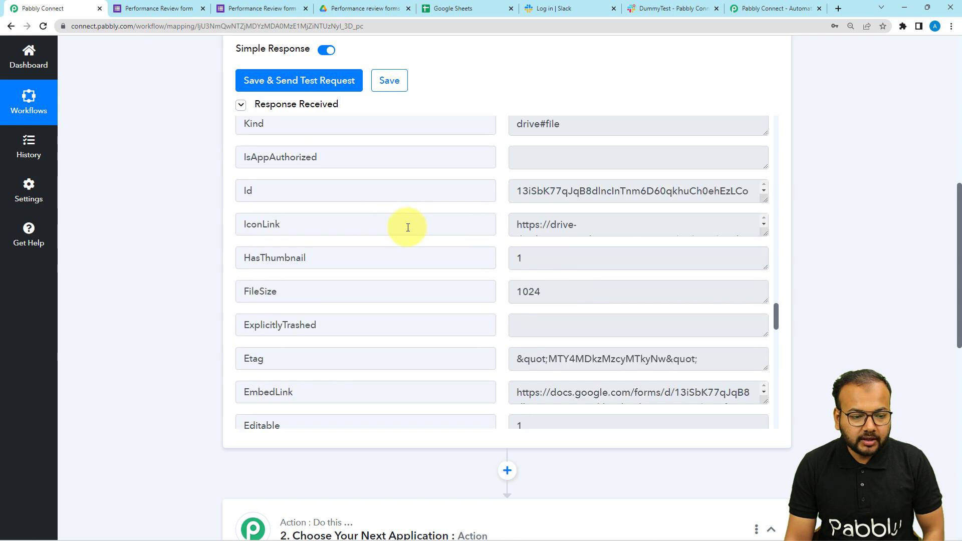
scroll(408, 228, "down", 2)
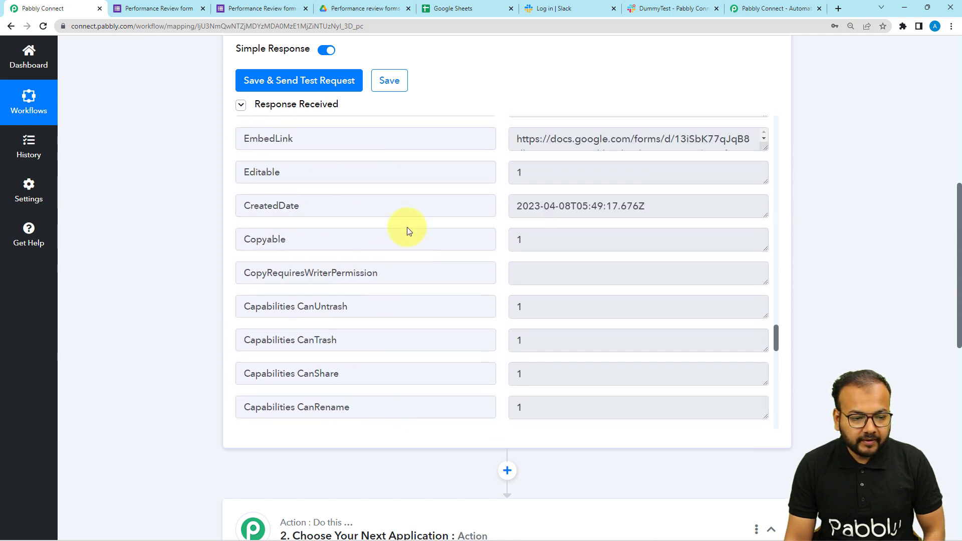
scroll(407, 227, "up", 1)
double_click(273, 193)
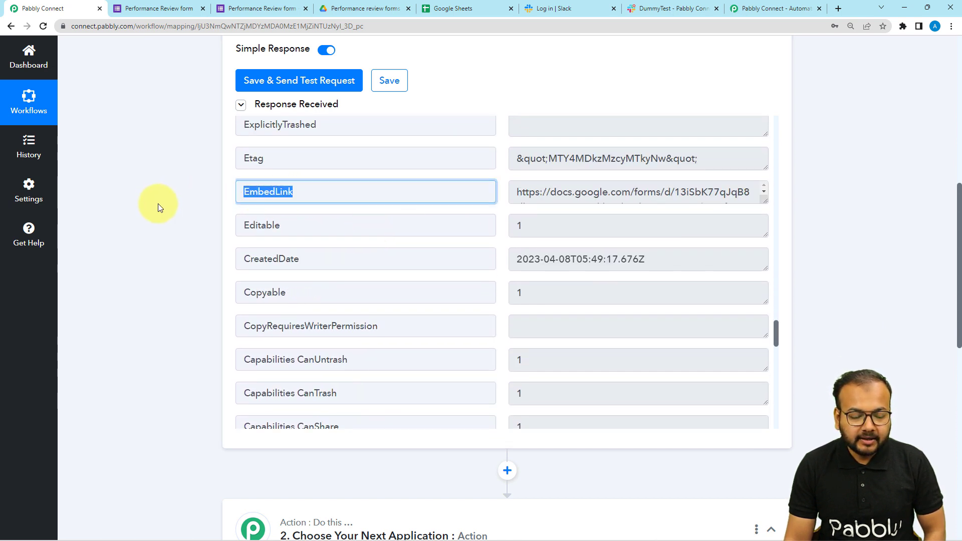
Step: Open the full EmbedLink URL in a new browser tab, check the form, and return to the empty action step in Pabbly Connect
left_click_drag(769, 202, 754, 275)
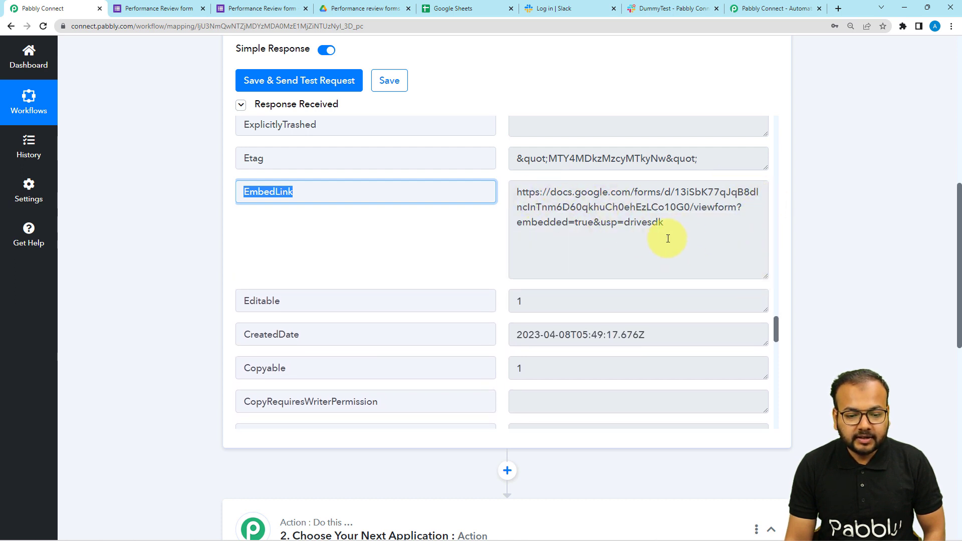
left_click_drag(663, 222, 518, 192)
right_click(518, 192)
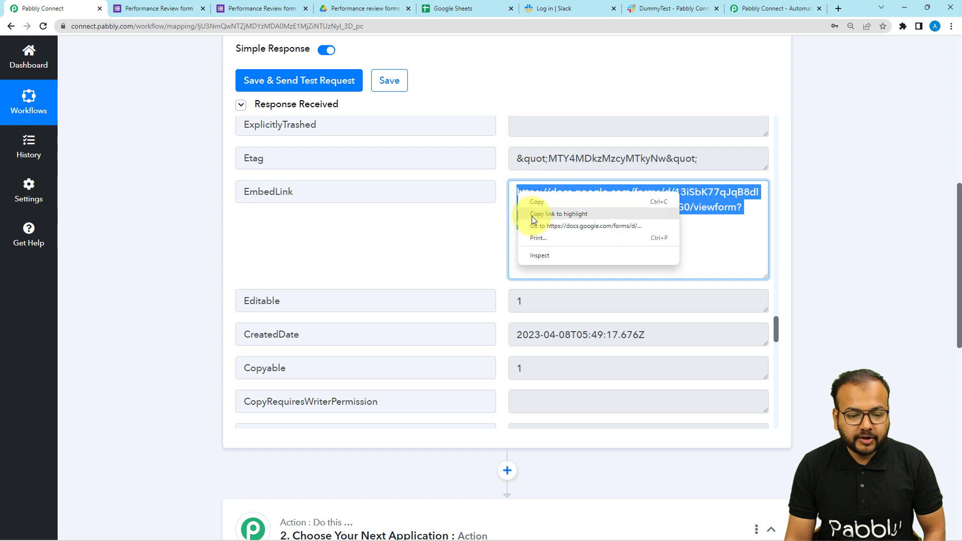
left_click(534, 221)
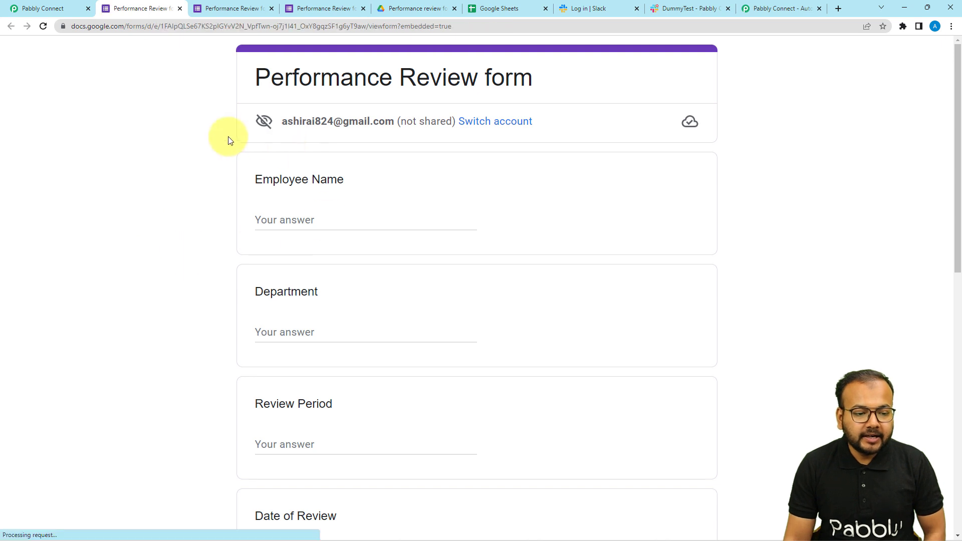
scroll(216, 197, "down", 1)
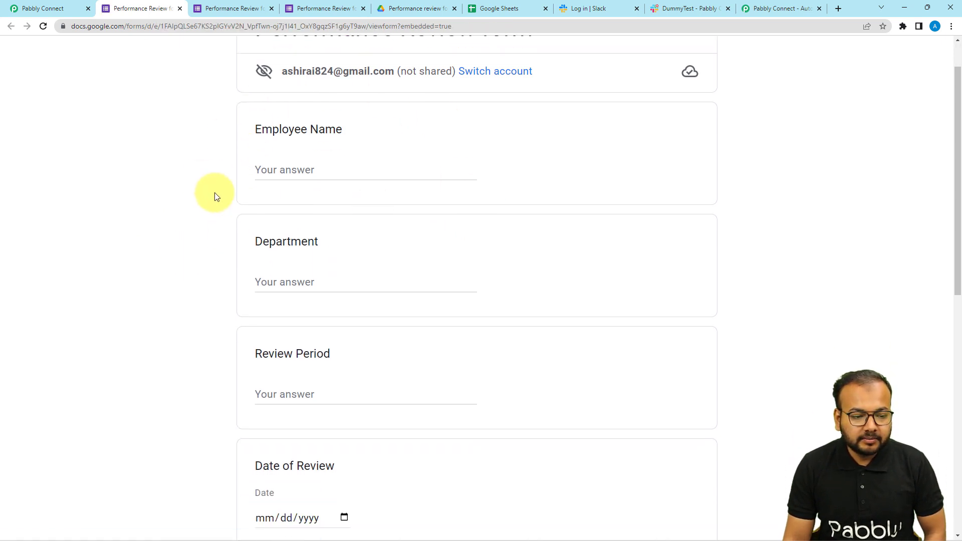
scroll(216, 195, "up", 1)
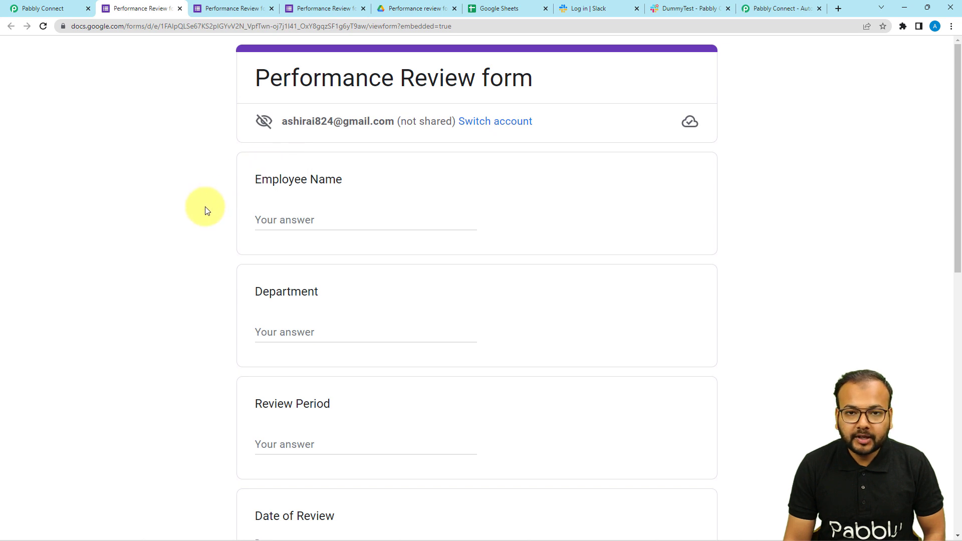
scroll(198, 204, "down", 3)
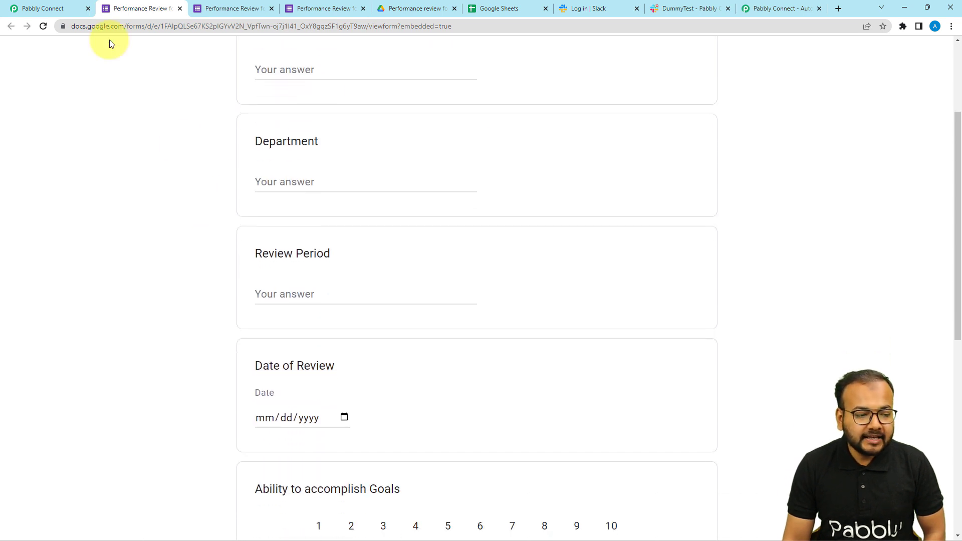
left_click(74, 13)
left_click(167, 260)
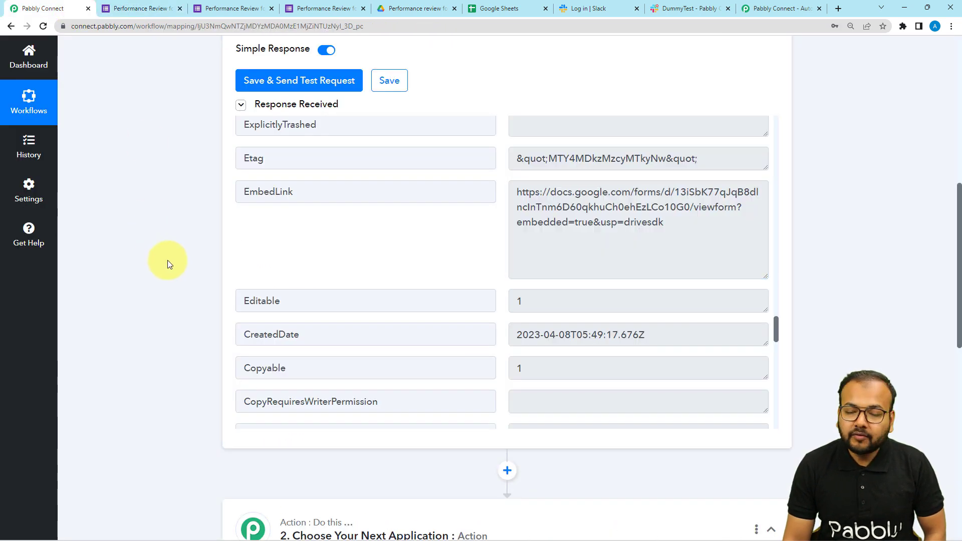
scroll(168, 260, "down", 2)
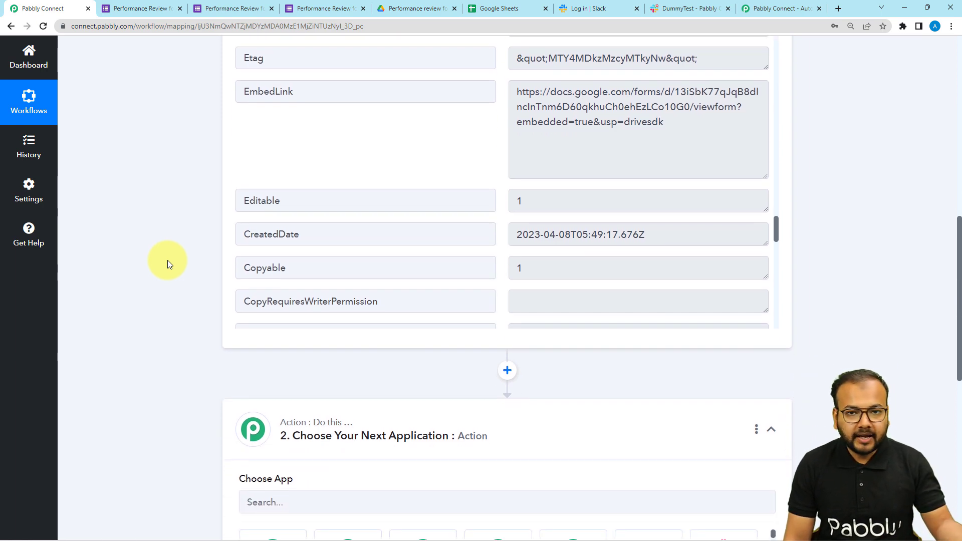
scroll(168, 260, "down", 5)
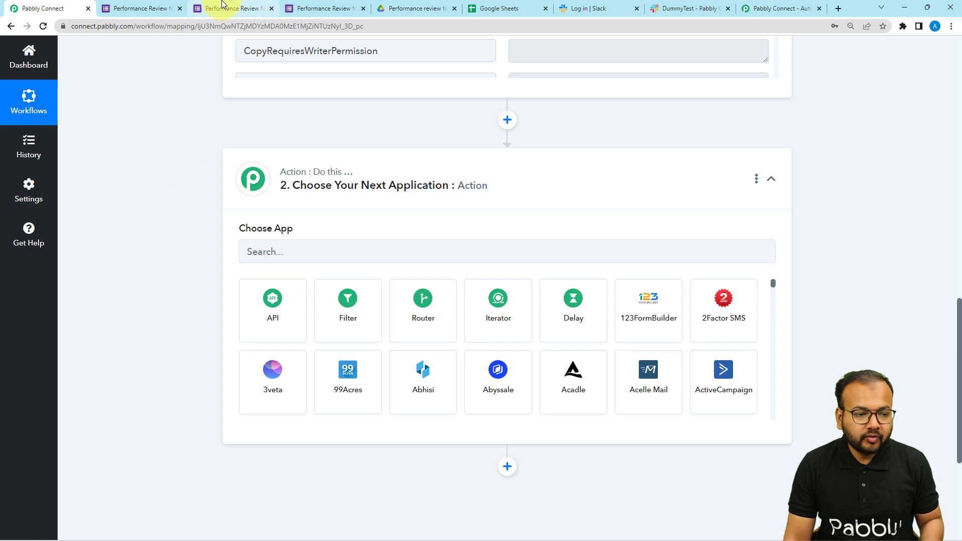
Step: Switch to the opened Performance Review form and look through its questions from Employee Name to Demonstration of Core Values
left_click(145, 8)
scroll(160, 129, "up", 3)
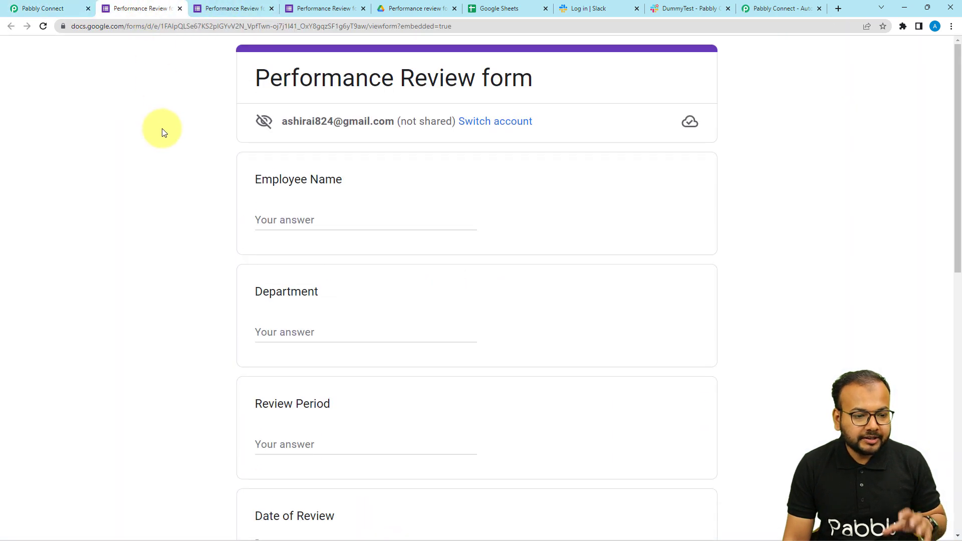
scroll(162, 133, "down", 1)
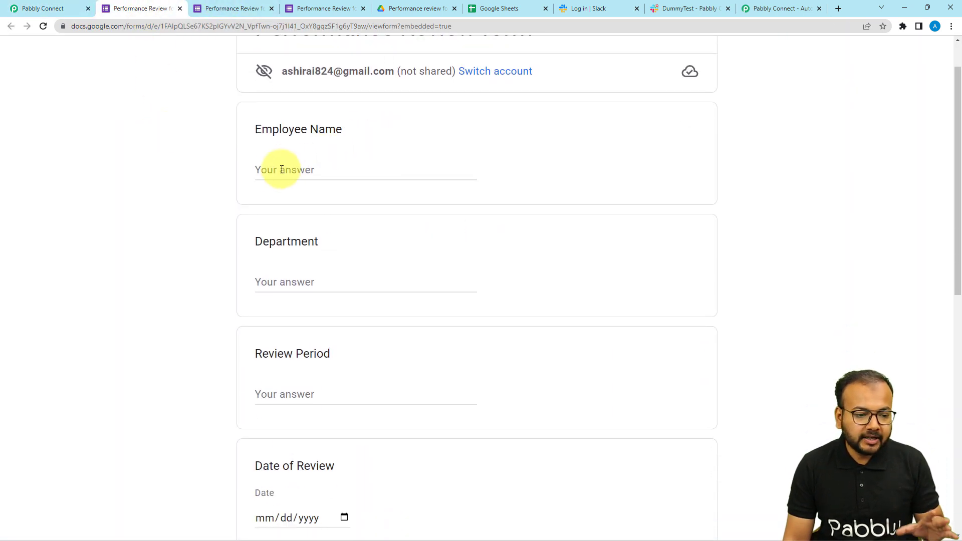
scroll(275, 173, "down", 1)
scroll(231, 238, "down", 5)
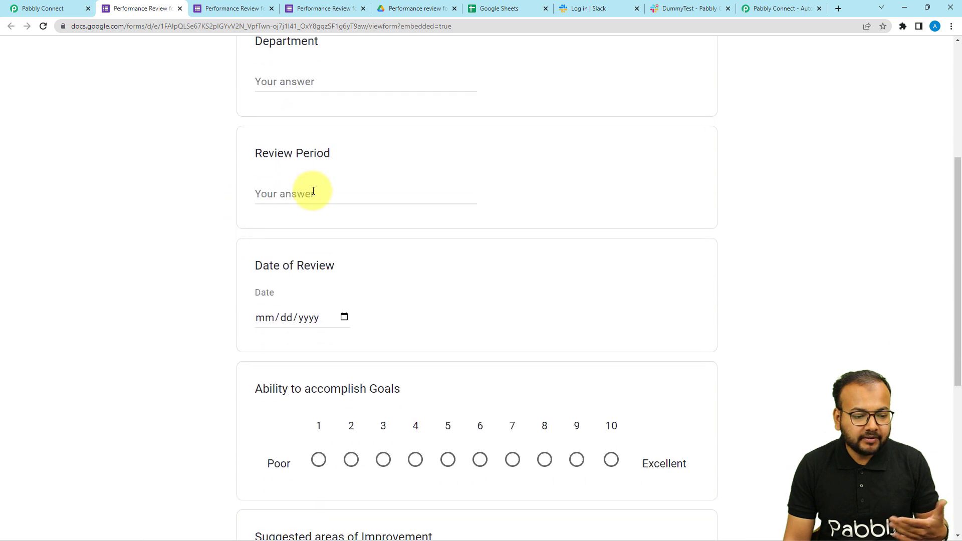
scroll(238, 234, "down", 1)
scroll(269, 197, "down", 2)
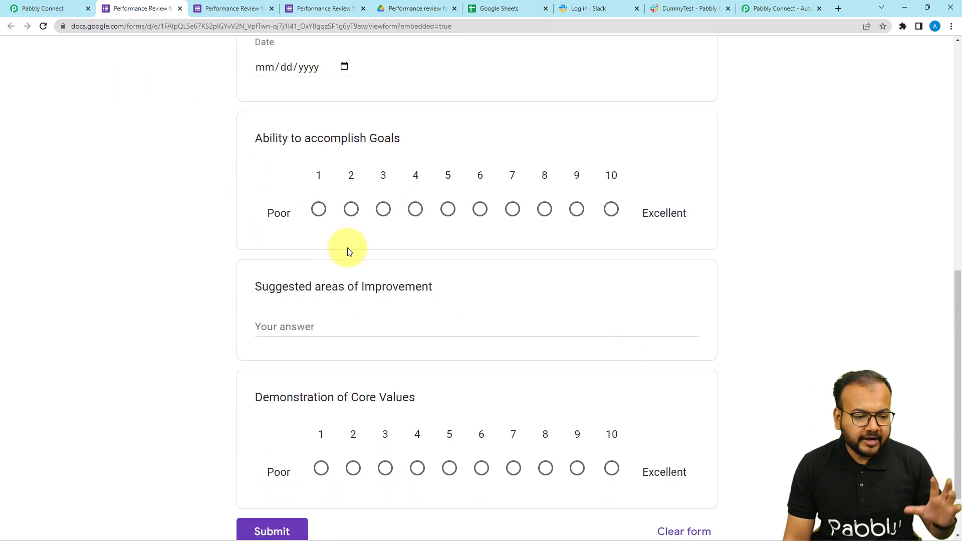
Step: Return to Pabbly Connect, search the action apps for "slack" and set Slack as the action app
left_click(60, 9)
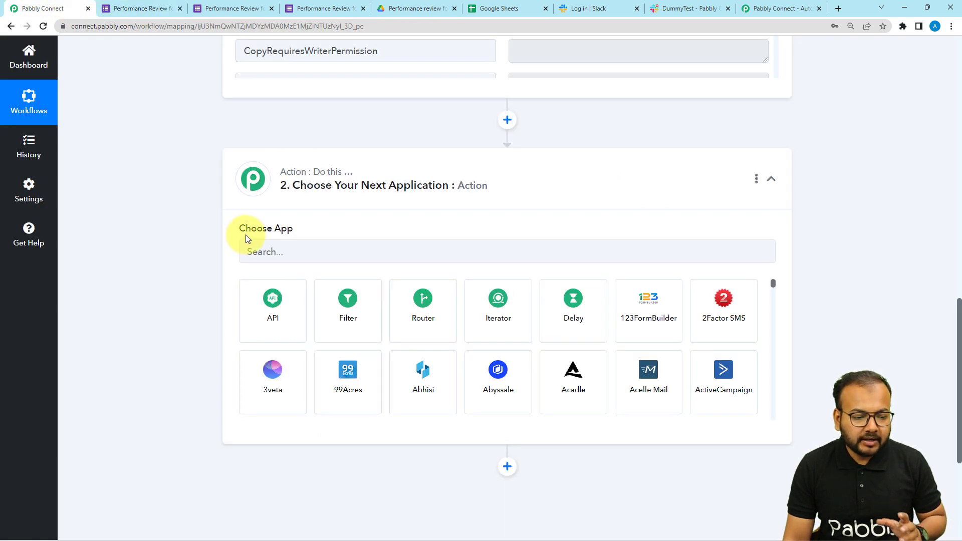
left_click(315, 259)
type("sla")
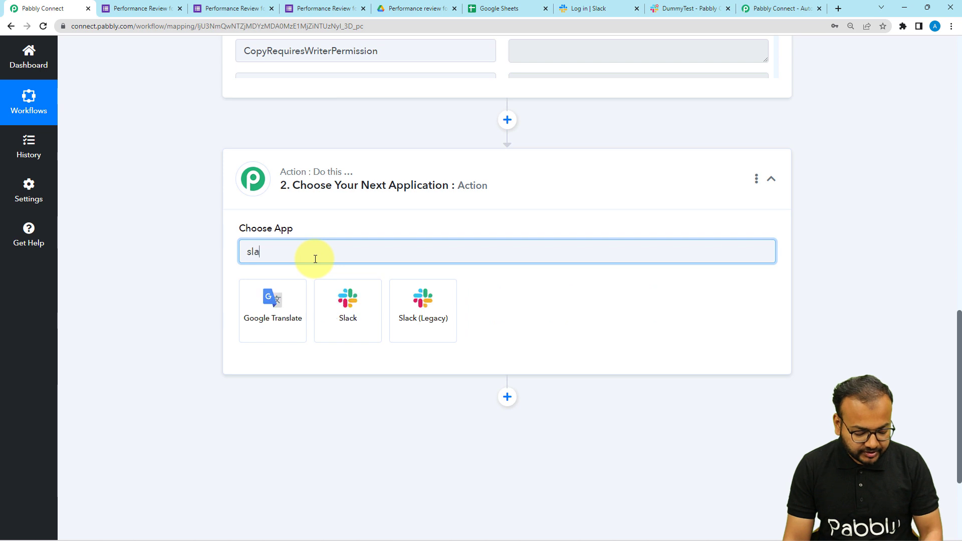
type("ck")
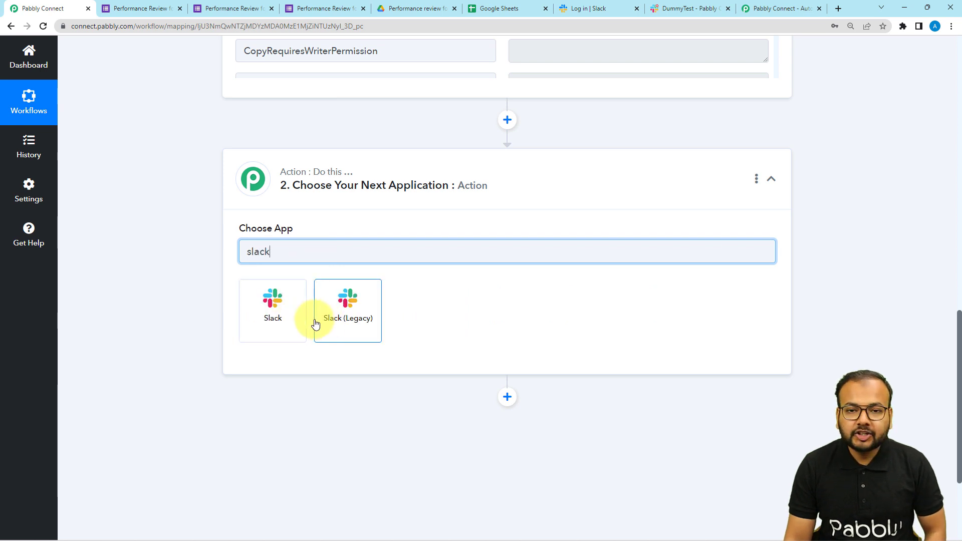
left_click(296, 320)
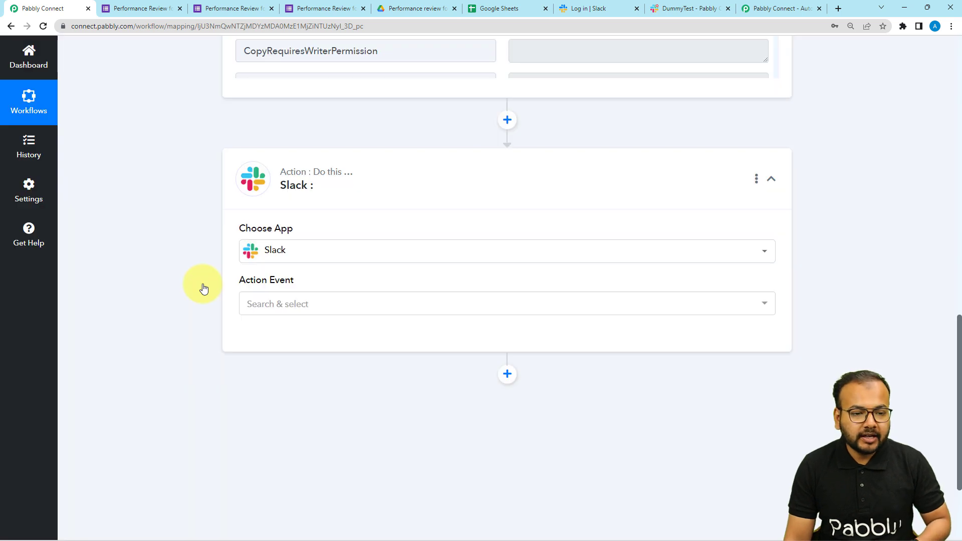
Step: Switch to Slack and check the list of available workspaces and the open Pabbly Connect workspace
mouse_move(241, 286)
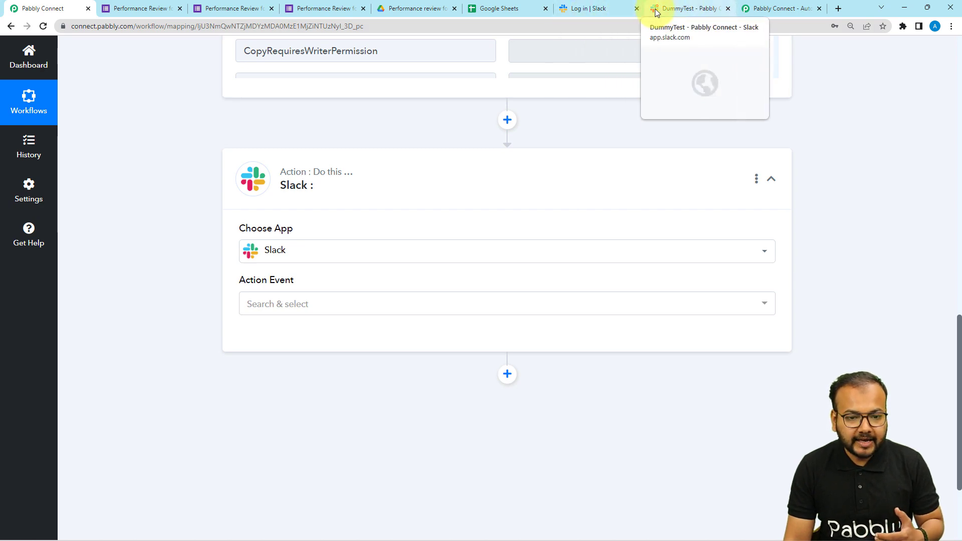
left_click(609, 8)
left_click(657, 8)
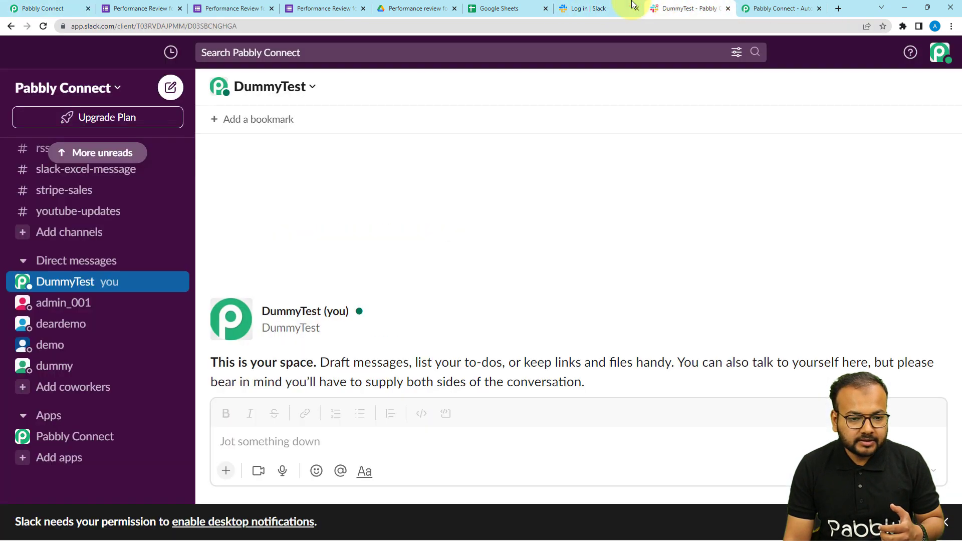
left_click(622, 9)
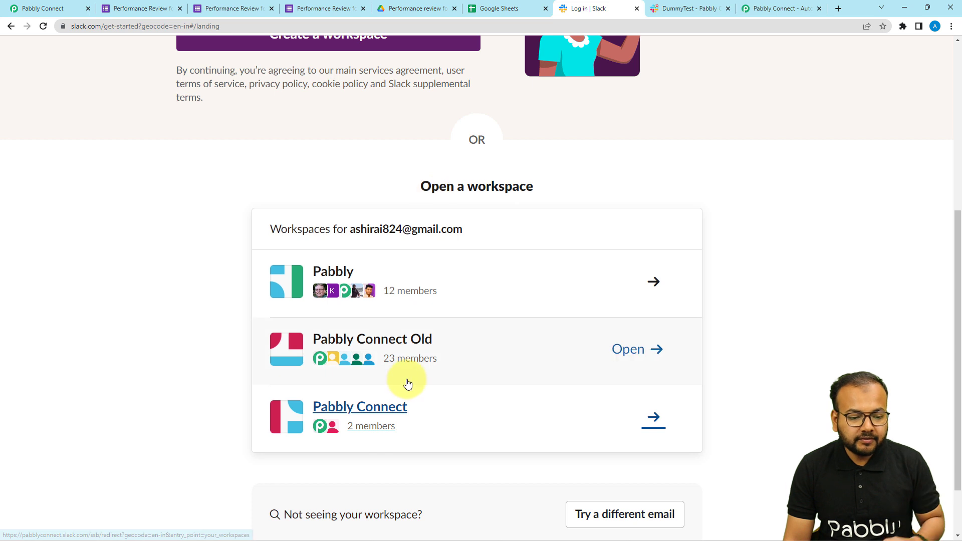
left_click(680, 10)
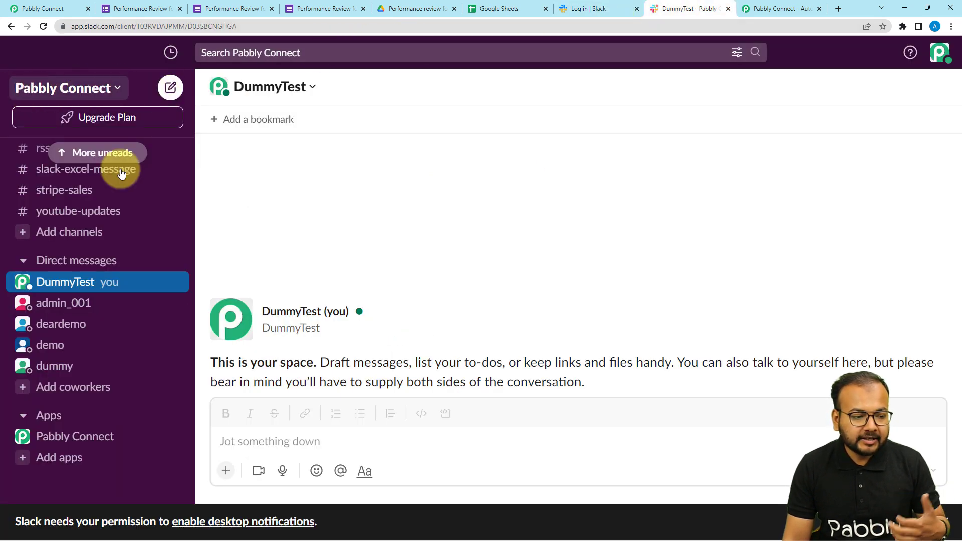
Step: Look through the channels and direct message contacts of the Pabbly Connect workspace in Slack
scroll(126, 234, "up", 3)
scroll(125, 233, "up", 1)
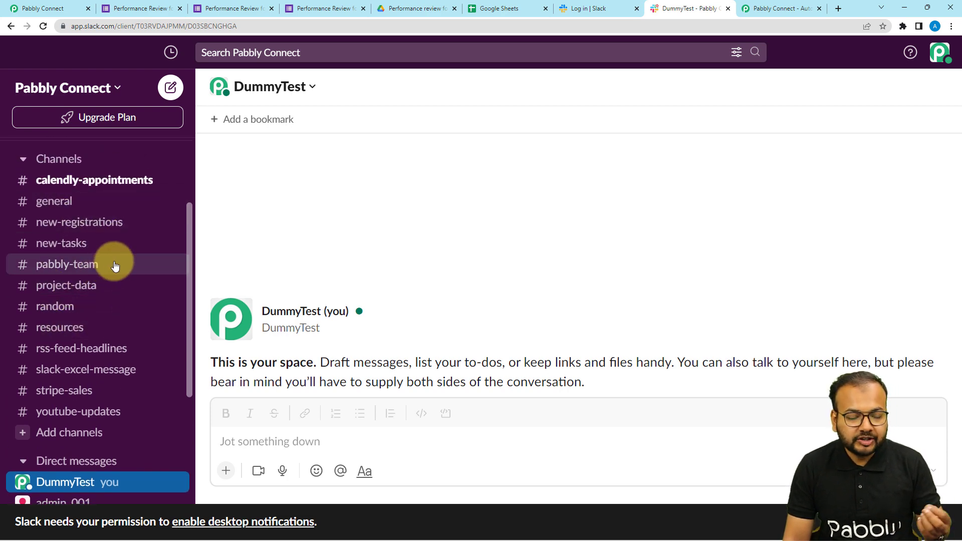
scroll(82, 294, "down", 4)
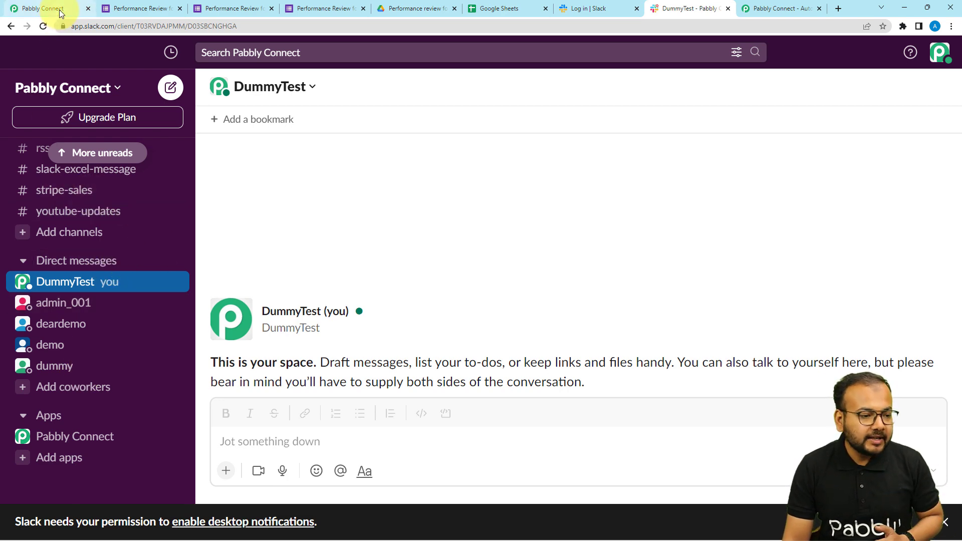
Step: Return to Pabbly Connect and set the Slack action event to Send Direct Message (without Image)
left_click(37, 8)
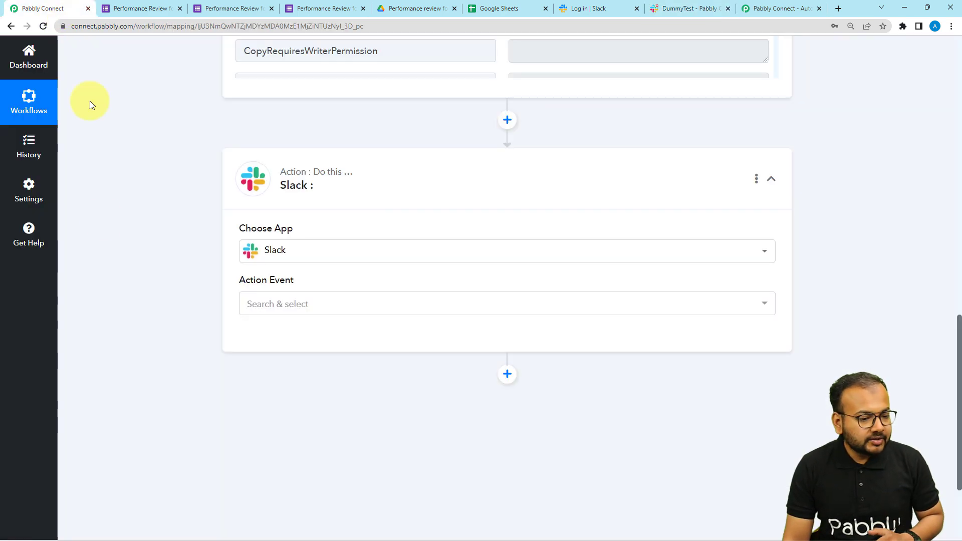
left_click(290, 309)
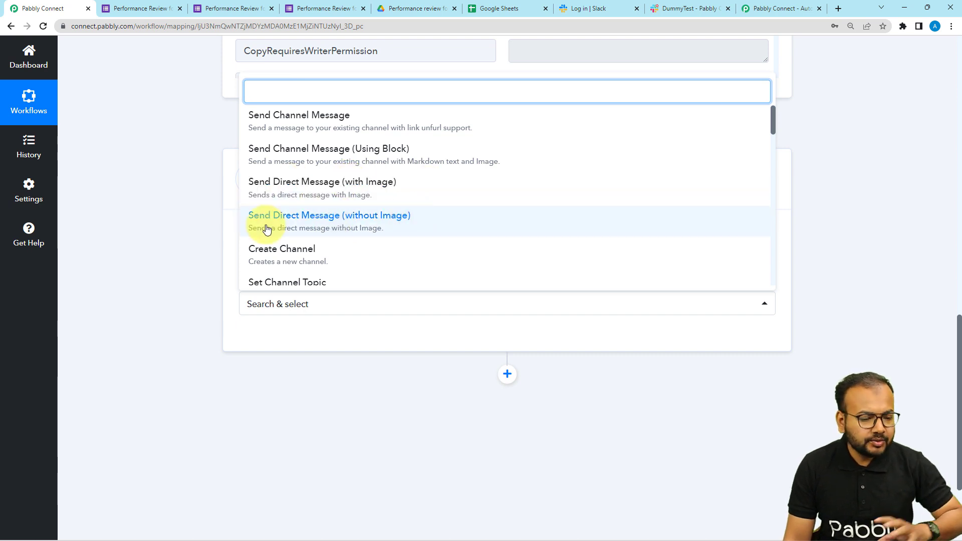
left_click(328, 228)
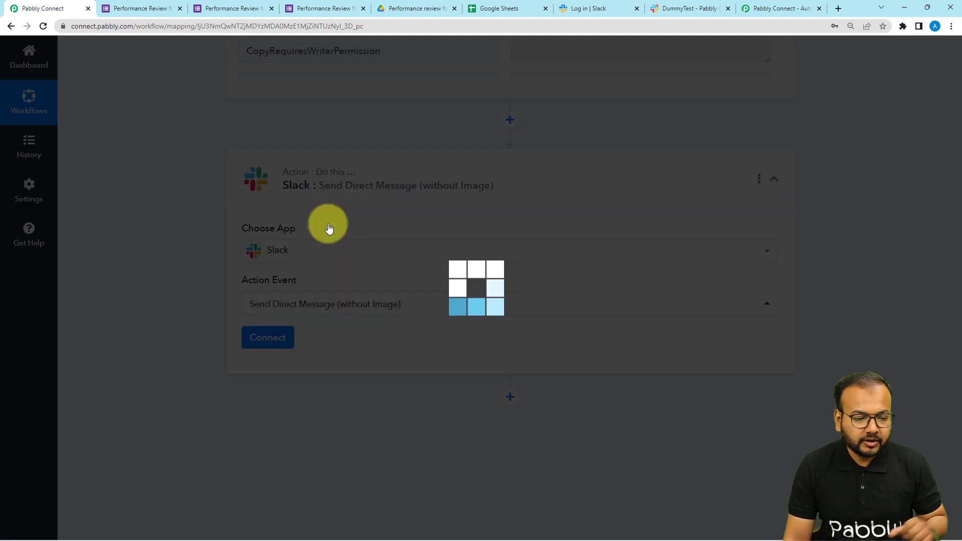
Step: Start connecting Slack to the action step through a new connection, up to the token type request
scroll(194, 265, "down", 2)
left_click(270, 238)
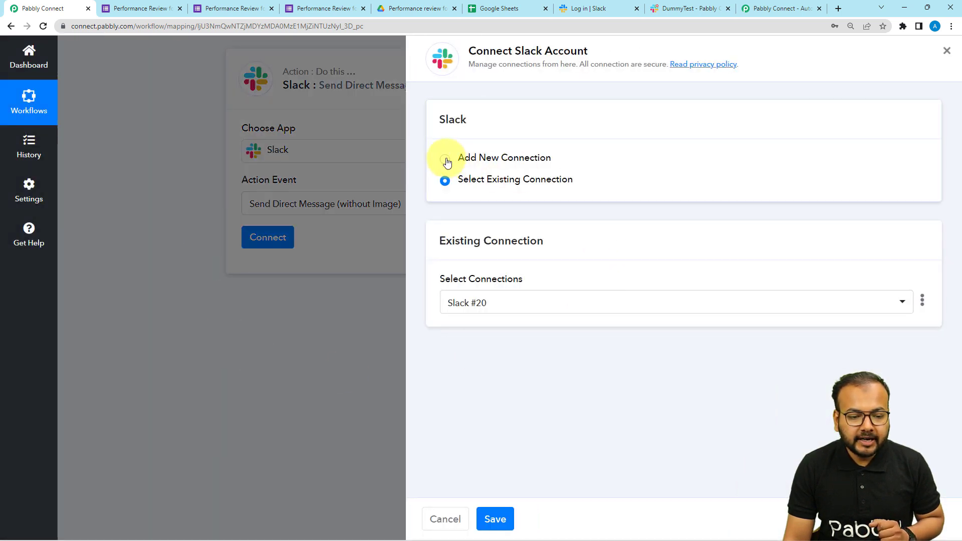
left_click(446, 160)
left_click(477, 292)
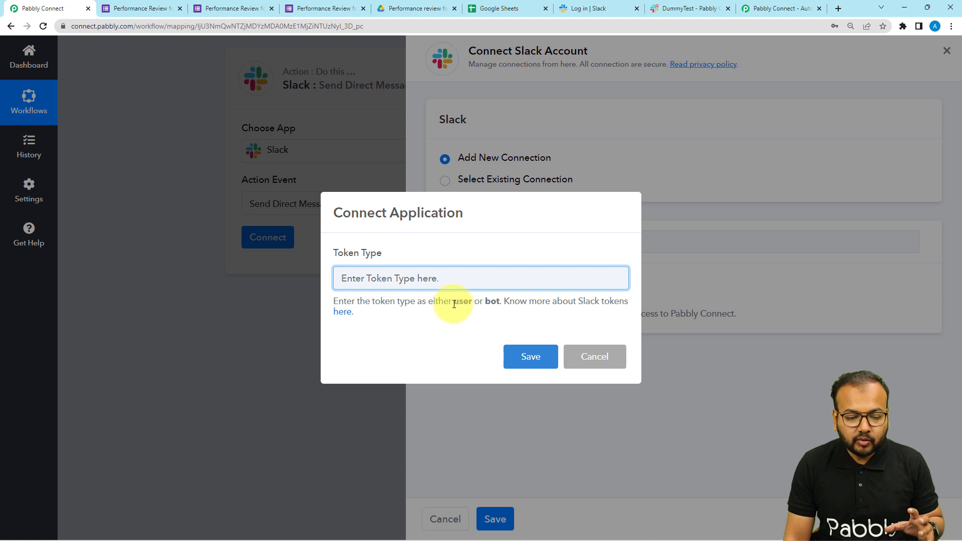
Step: Open the help page on Slack tokens and read through the permissions listed for the user and bot token types
left_click_drag(455, 304, 473, 305)
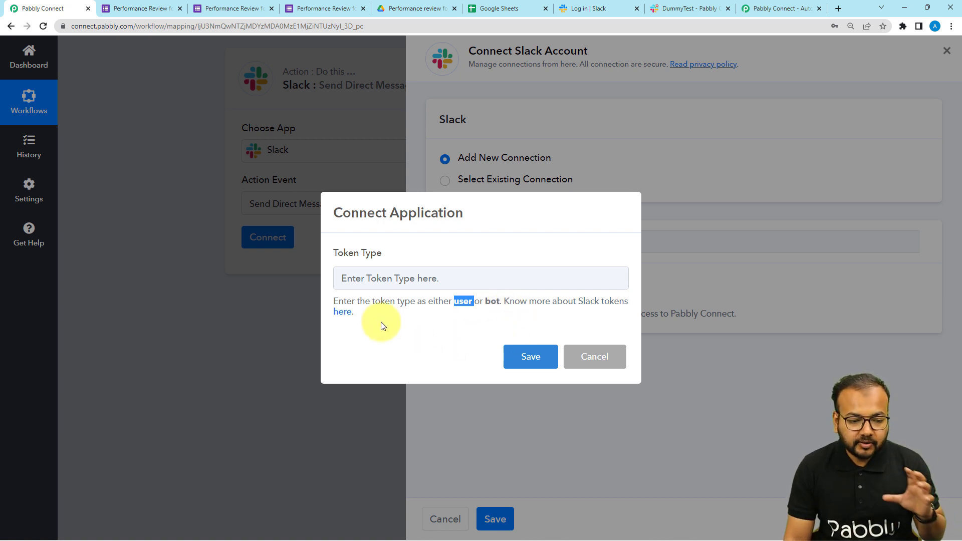
left_click(343, 313)
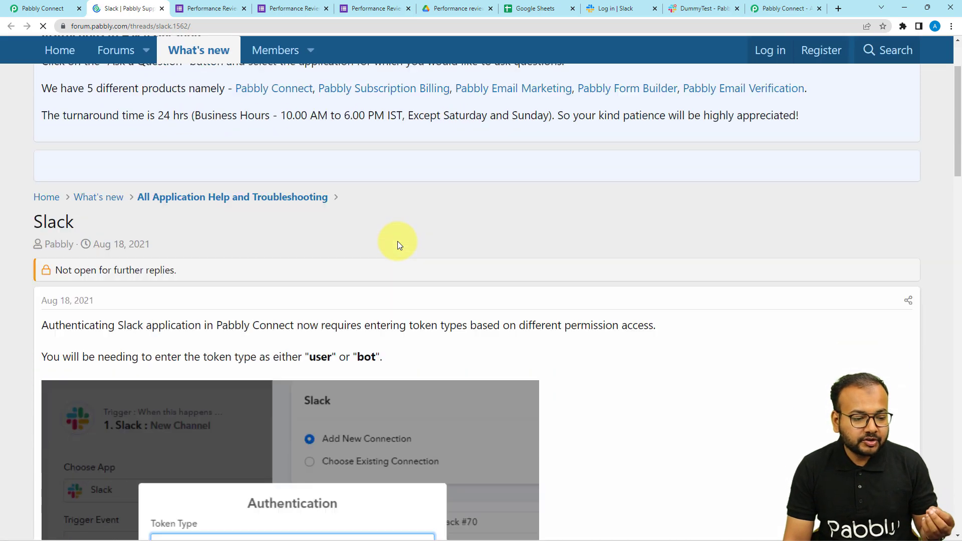
scroll(398, 245, "down", 1)
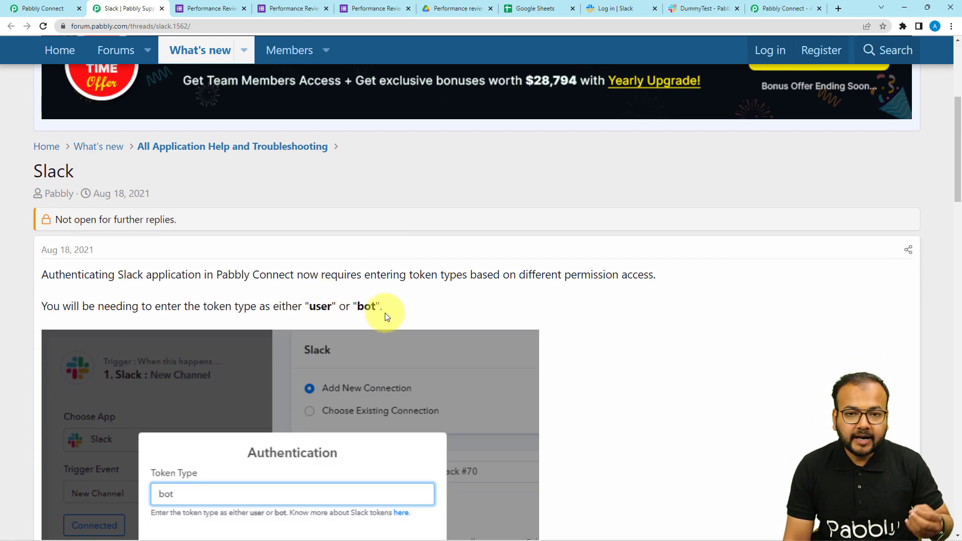
scroll(383, 308, "down", 4)
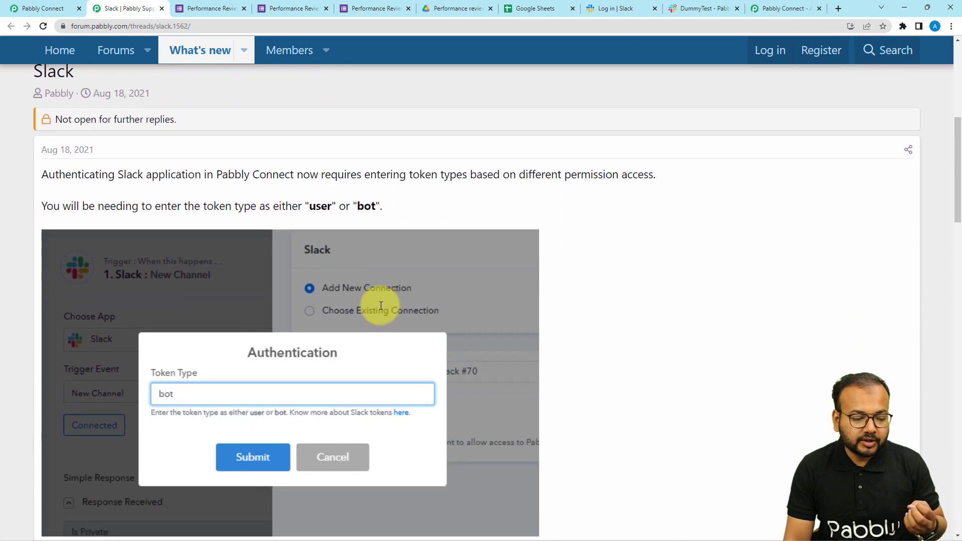
scroll(381, 305, "down", 3)
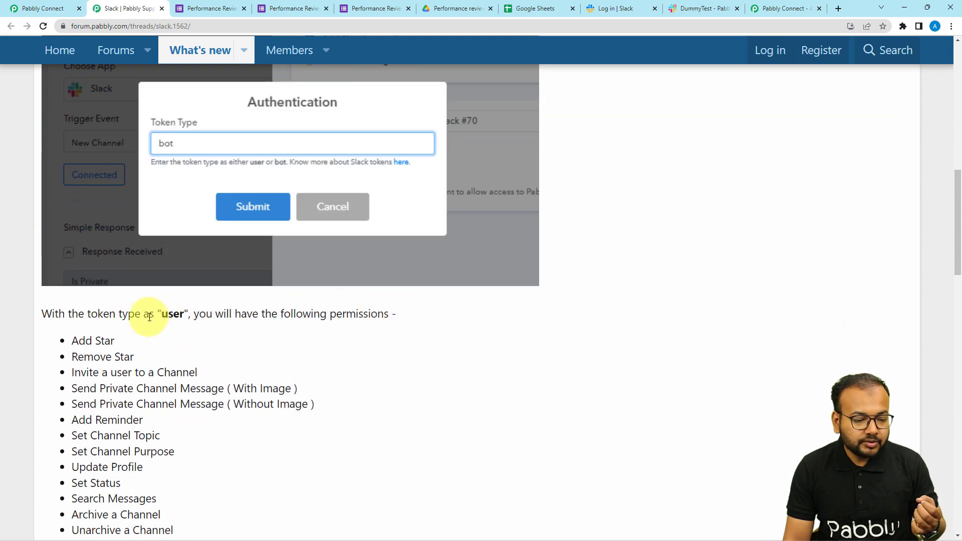
scroll(195, 320, "down", 2)
scroll(144, 383, "down", 8)
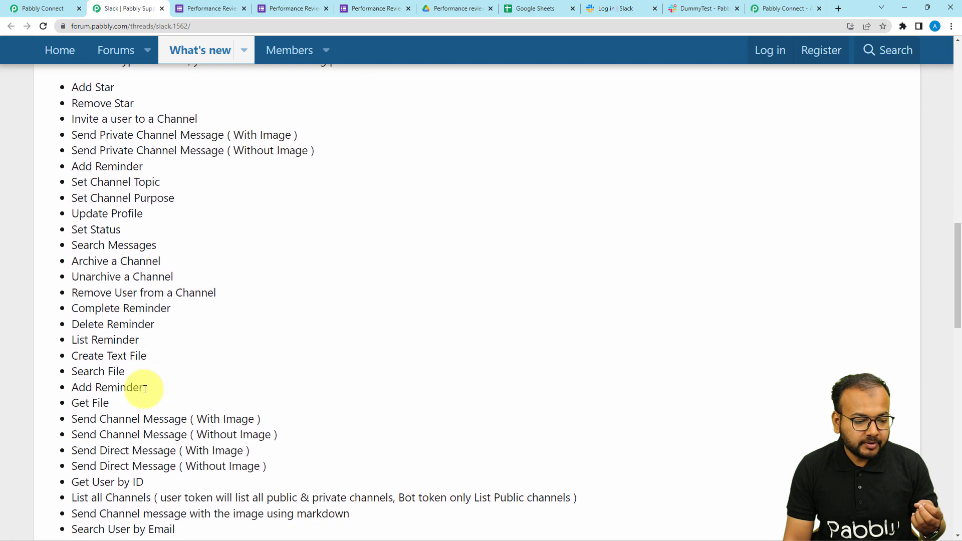
scroll(145, 391, "down", 1)
scroll(195, 371, "down", 3)
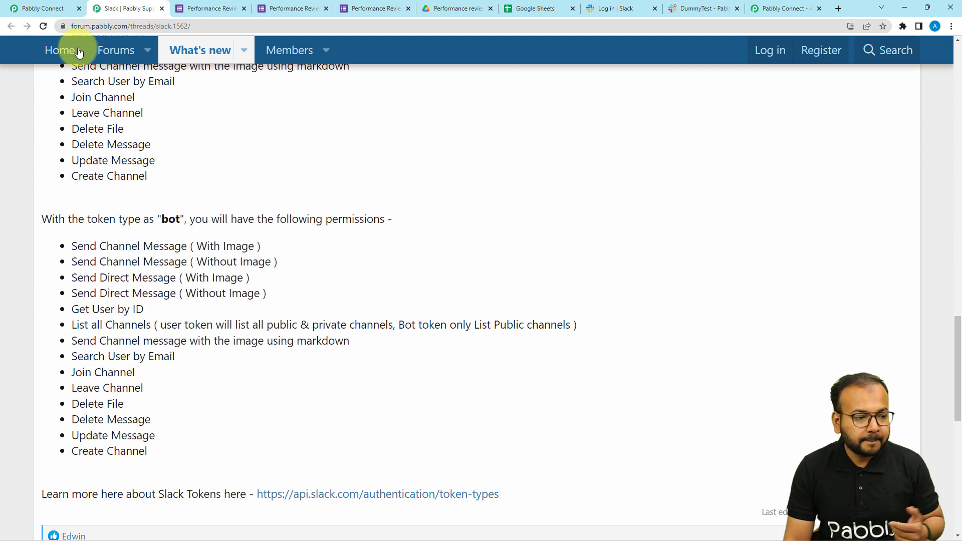
Step: Return to Pabbly Connect and save "user" as the token type of the new Slack connection
left_click(45, 8)
left_click(408, 276)
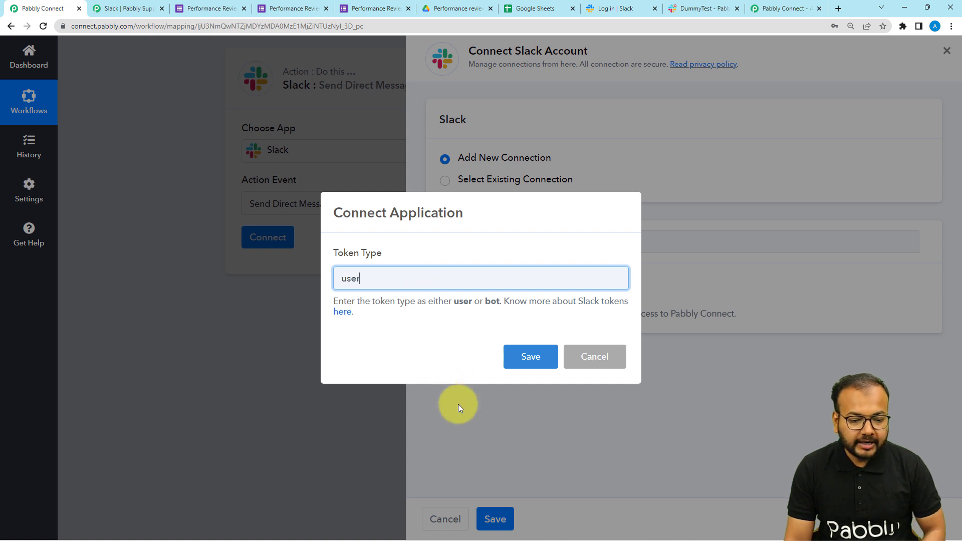
left_click(529, 357)
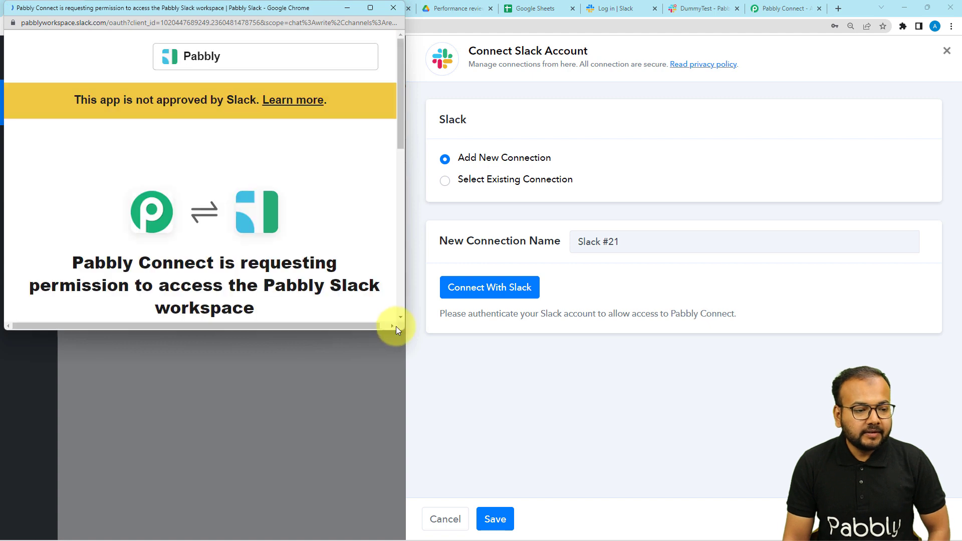
Step: Choose the Pabbly Connect workspace in the Slack authorization request and allow the requested access
scroll(298, 231, "down", 5)
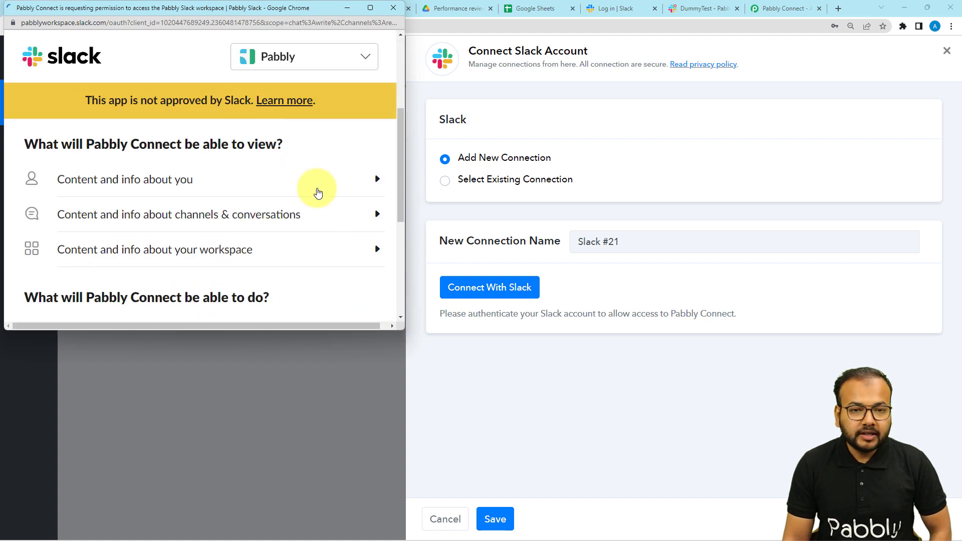
scroll(308, 166, "up", 2)
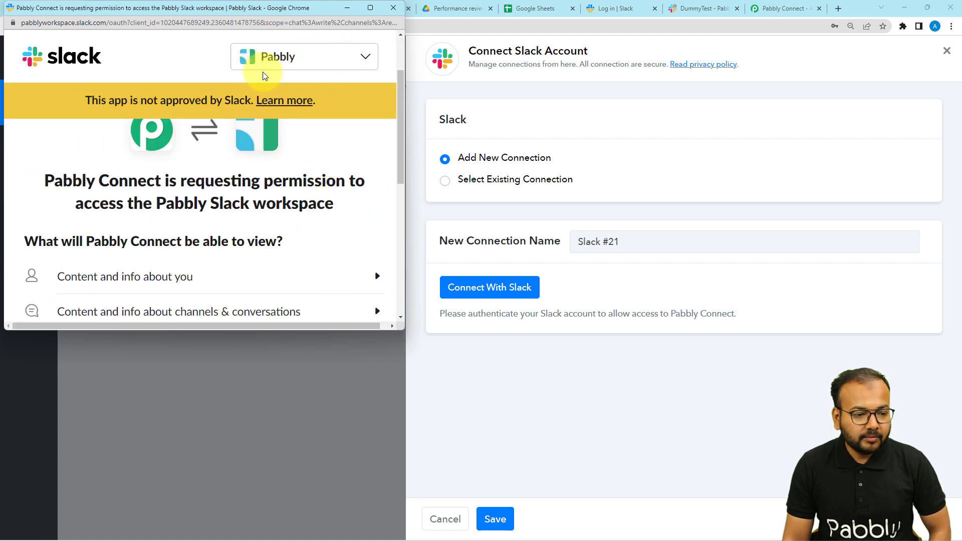
left_click(298, 57)
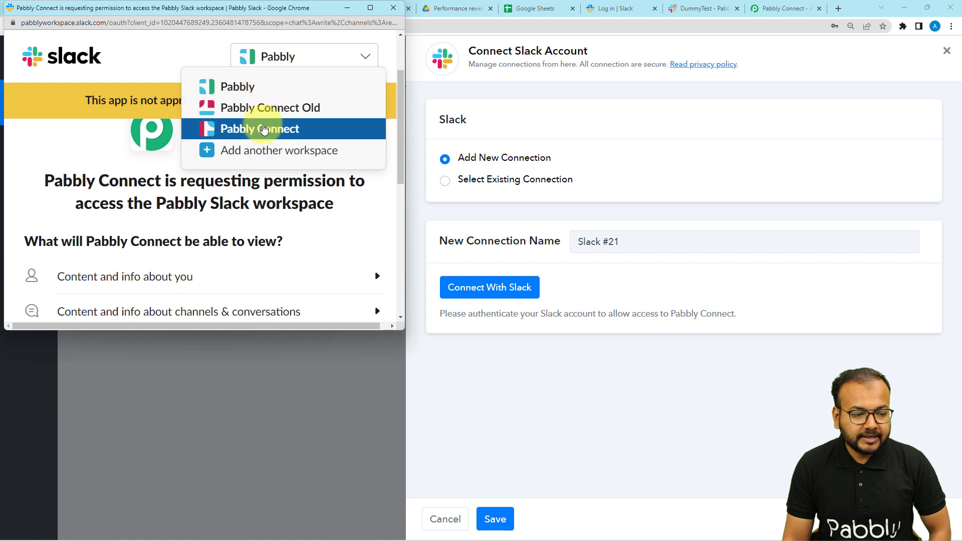
left_click(263, 129)
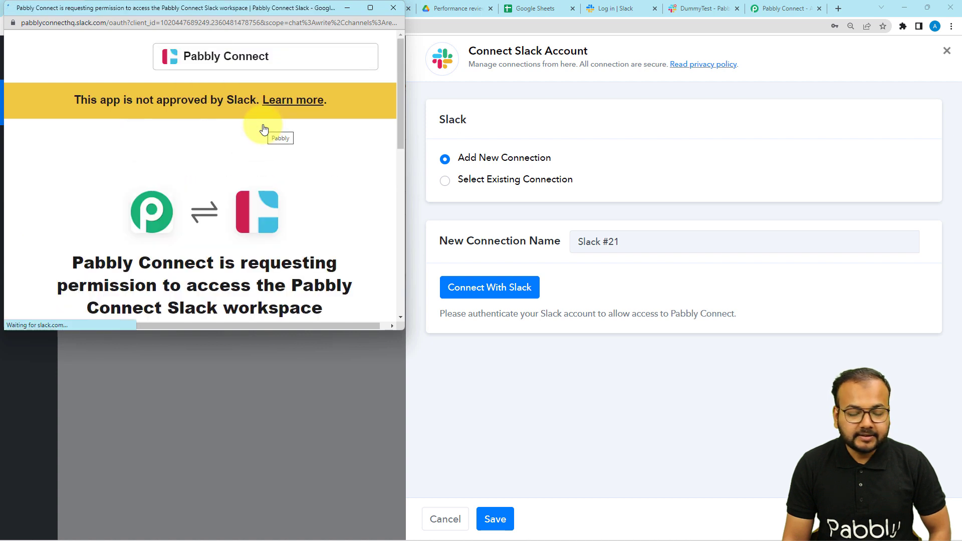
scroll(264, 129, "down", 2)
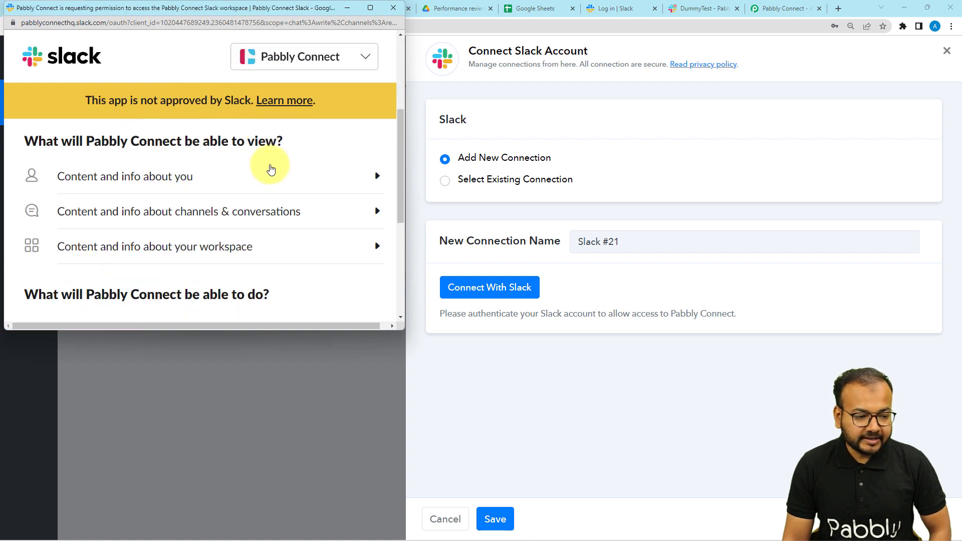
scroll(269, 165, "down", 5)
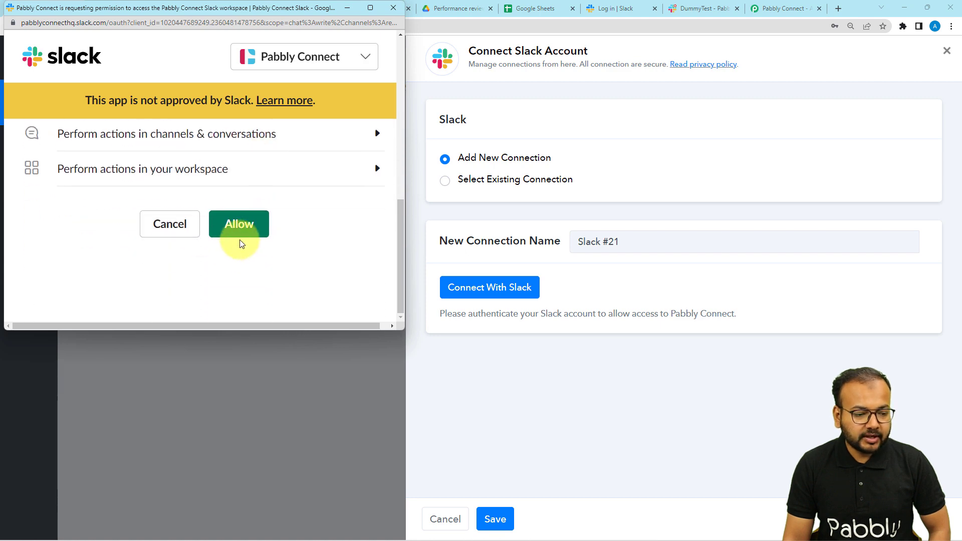
left_click(241, 244)
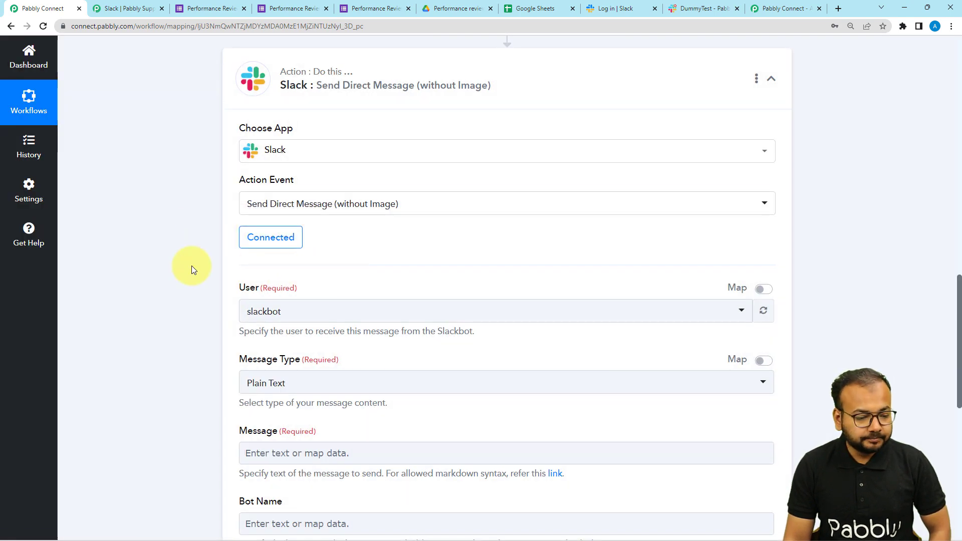
Step: Set the recipient of the direct message to the fourth listed Slack user and keep Plain Text as the message type
scroll(191, 270, "down", 2)
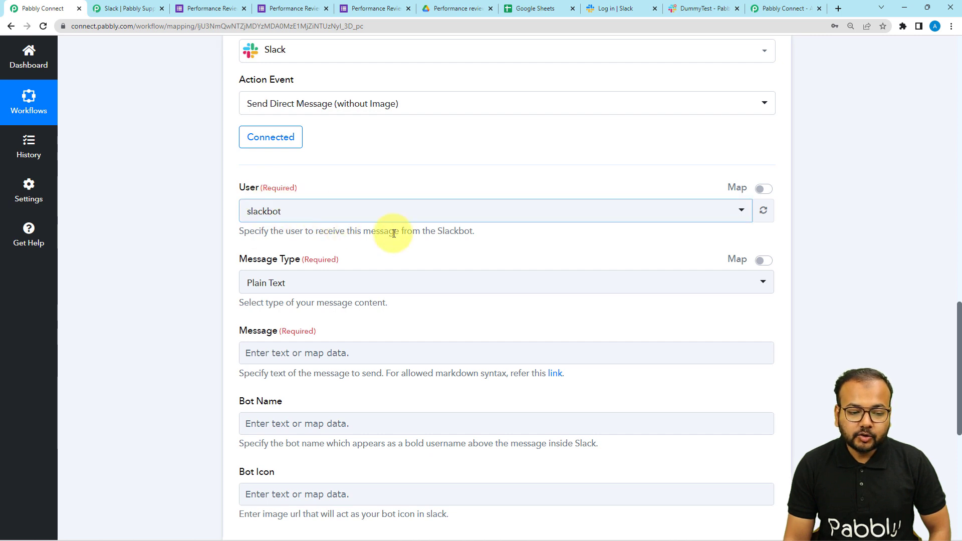
left_click(475, 223)
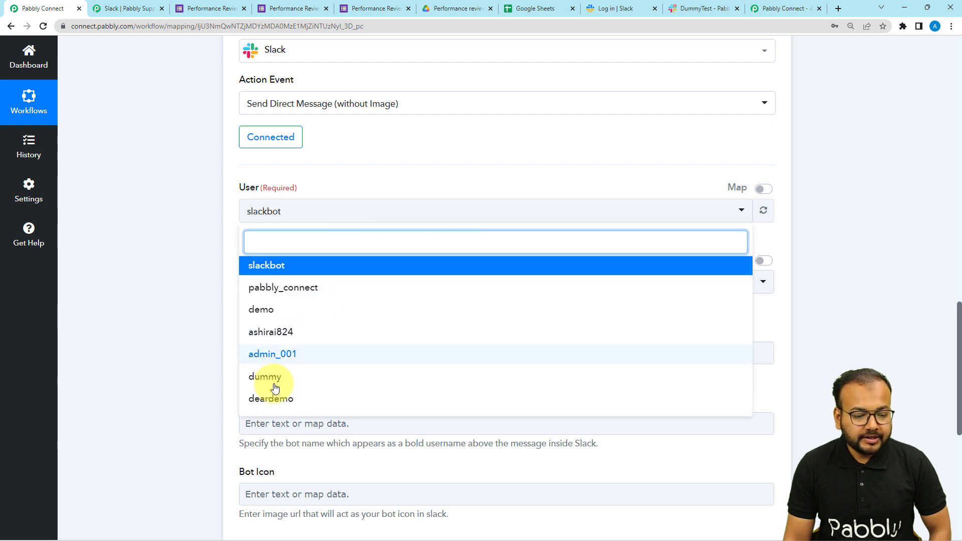
left_click(265, 333)
scroll(200, 284, "down", 1)
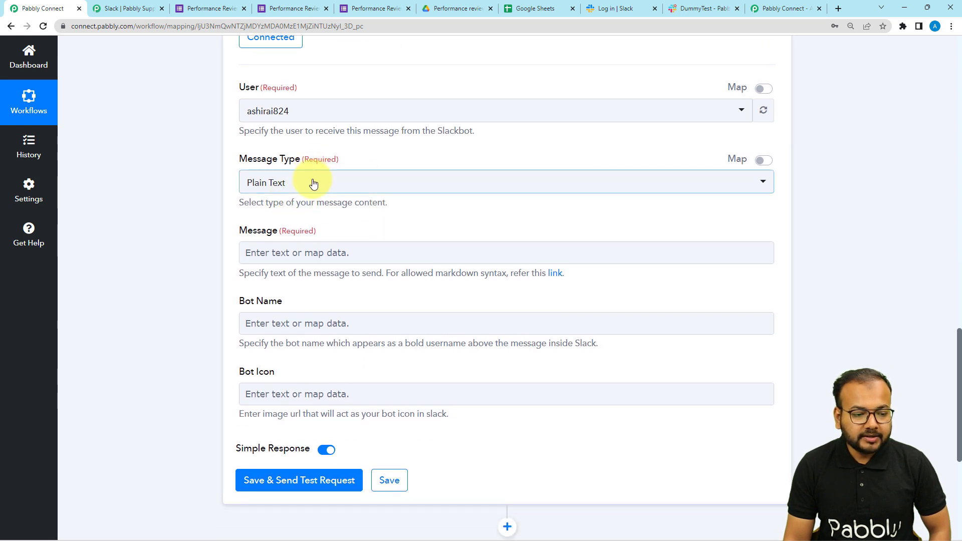
left_click(354, 188)
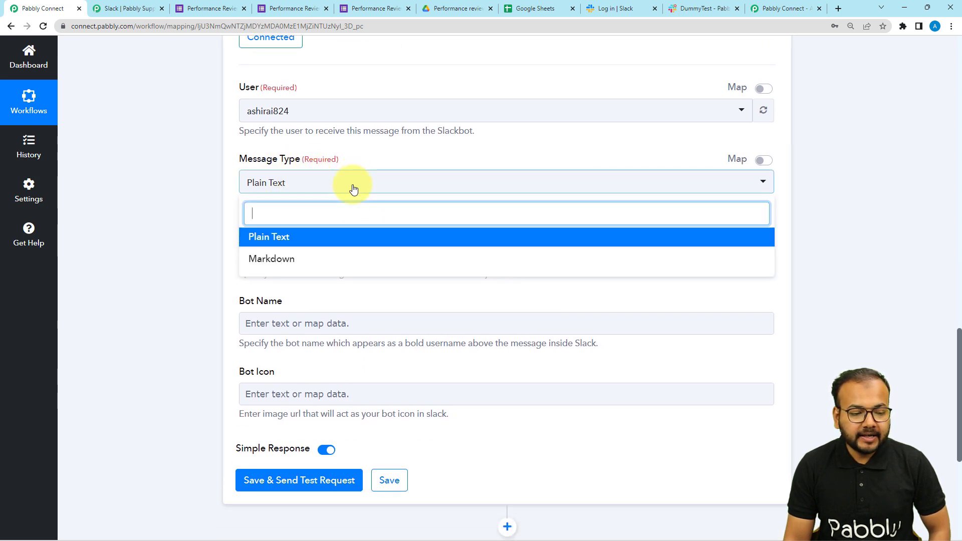
left_click(293, 244)
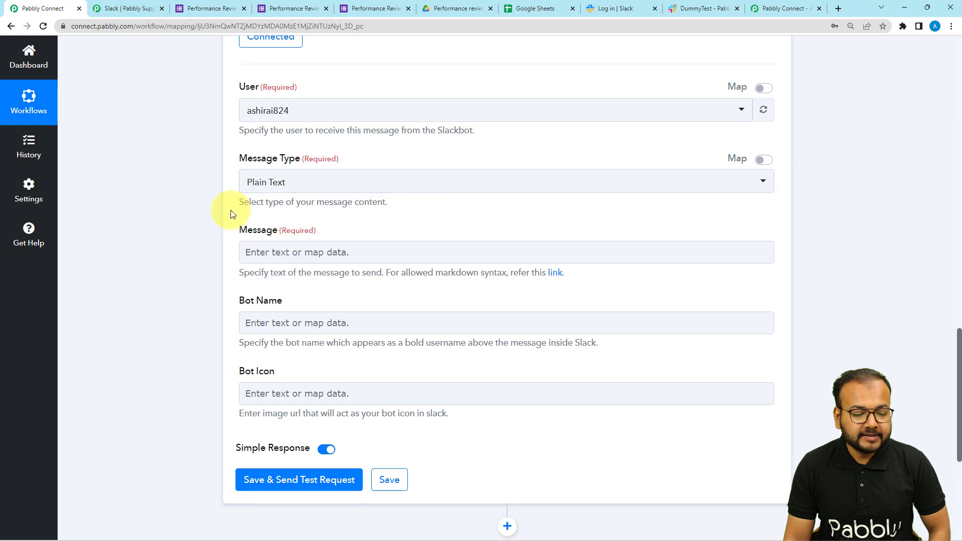
Step: Write a "Hello Team leader," message requesting the quarterly assessment review form for each team member by friday, including "Here is the forms link:-" and a Pabbly team sign-off
scroll(230, 210, "down", 2)
left_click(313, 154)
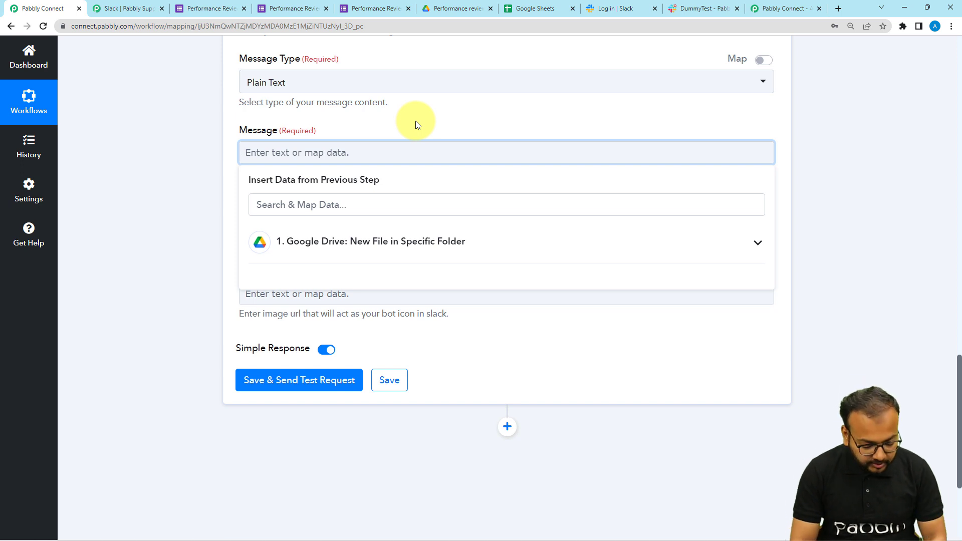
type("Hel")
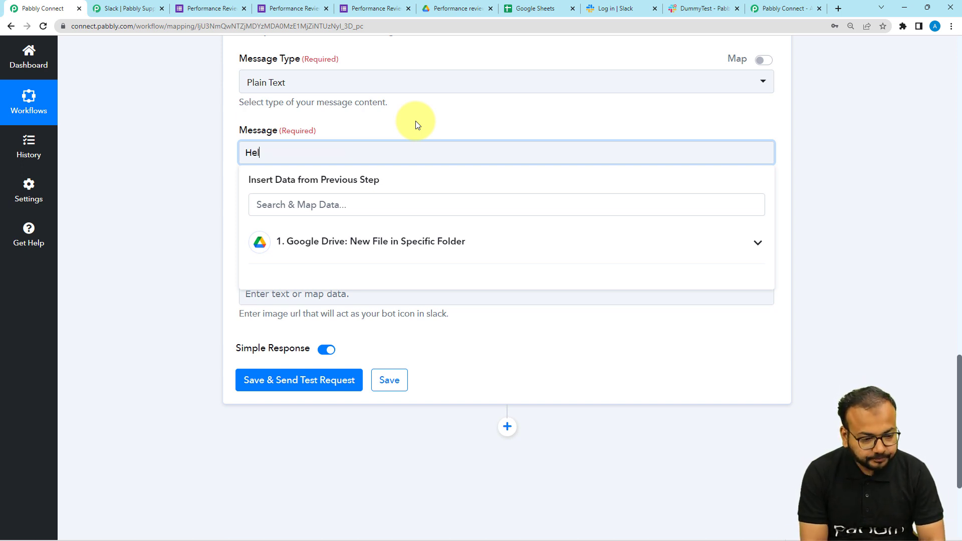
key("ctrl+a")
type("Hello Team leader,  We are sharing with you employees quarterly assessment review form. Please fill the form individually for each team member. Here is the forms link:- Try to complete the assesment by friday this week.  Thanks and Regards, Pabbly team.")
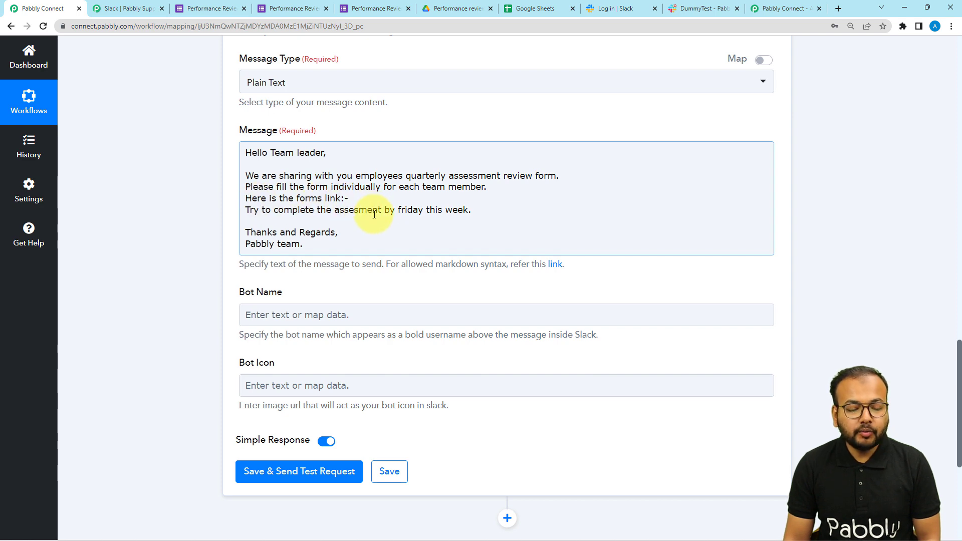
Step: Check the EmbedLink field in the Google Drive trigger response and return to the Slack message text
scroll(360, 282, "up", 15)
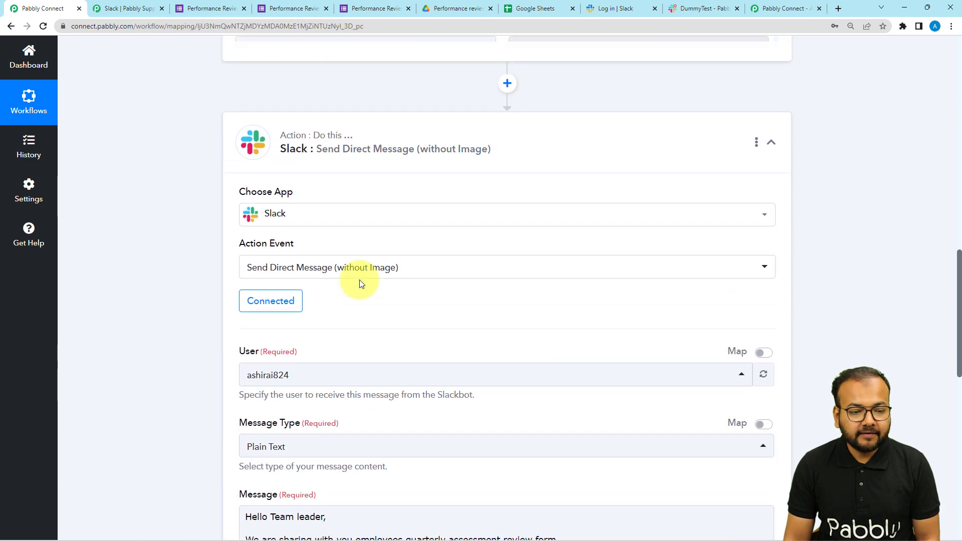
scroll(361, 282, "up", 3)
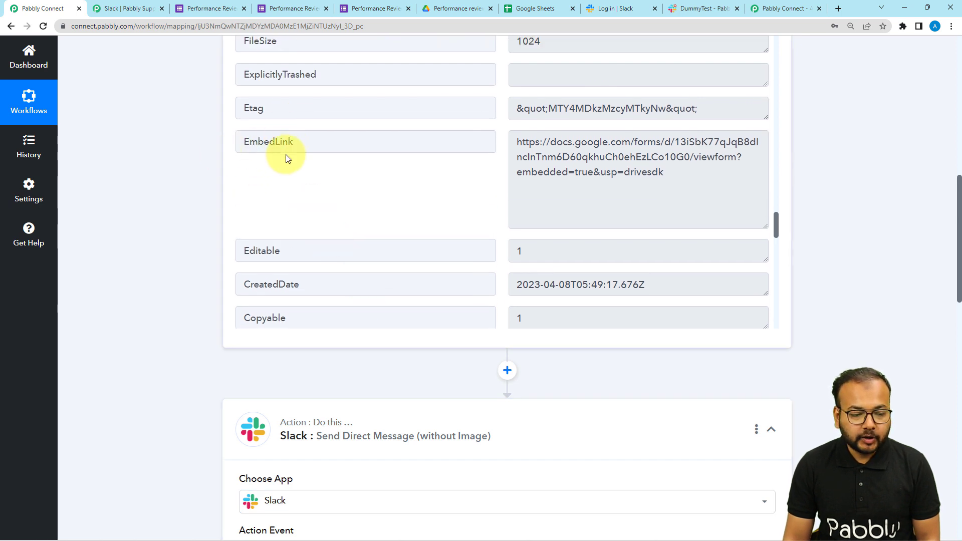
scroll(249, 203, "down", 8)
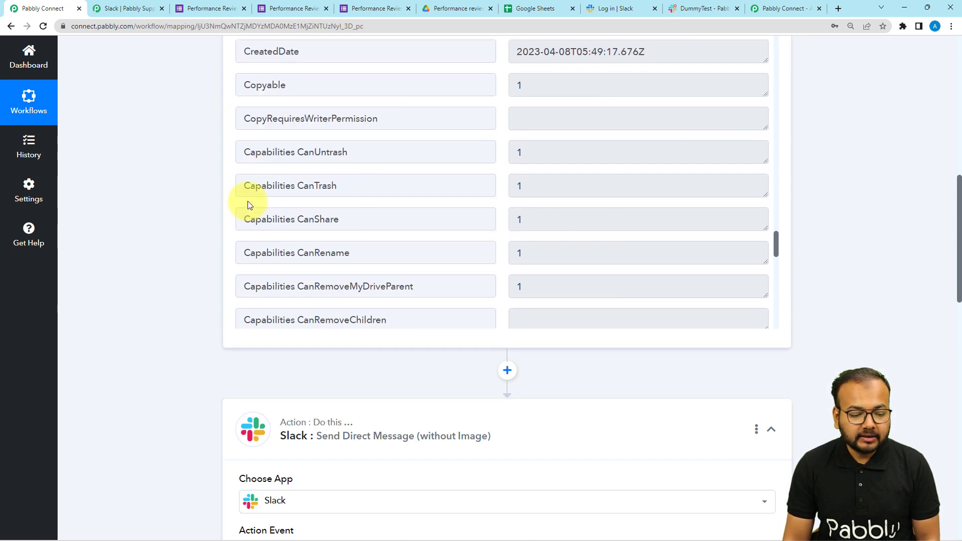
scroll(150, 260, "down", 10)
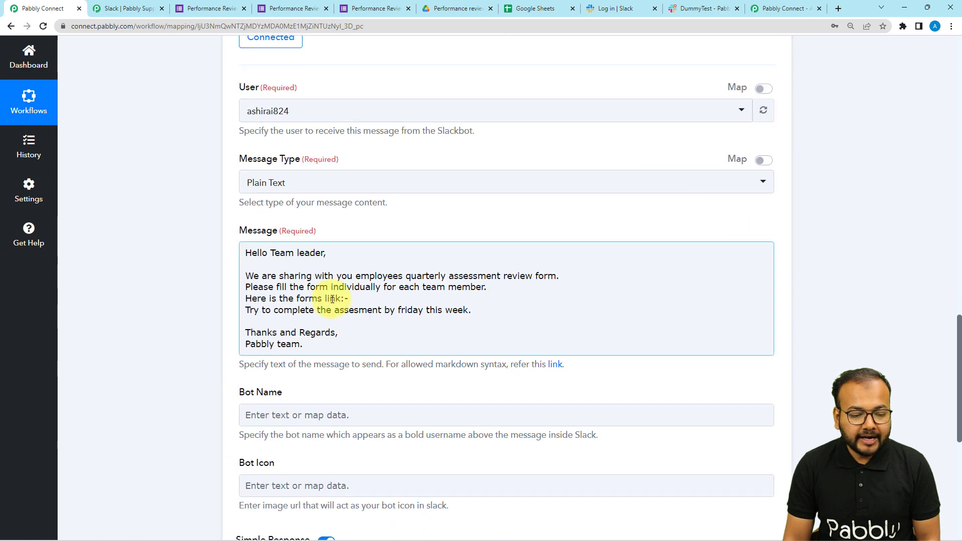
Step: Map the EmbedLink value from the Google Drive trigger into the Slack message after "Here is the forms link:-"
left_click(351, 299)
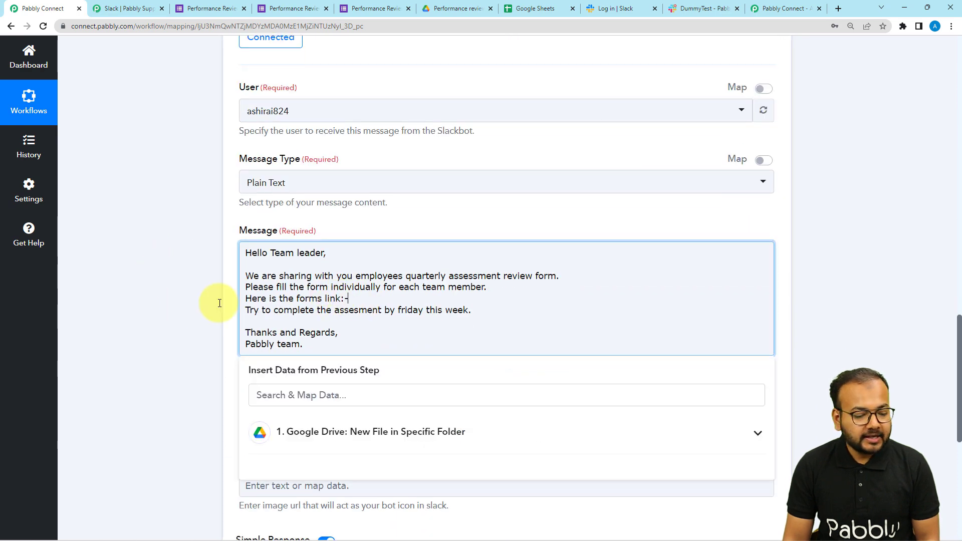
scroll(158, 323, "down", 1)
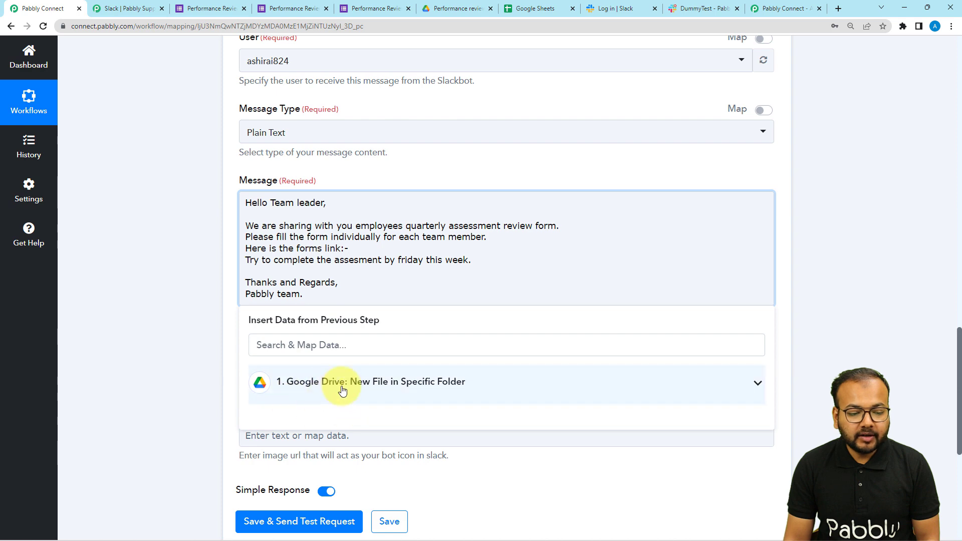
left_click(343, 394)
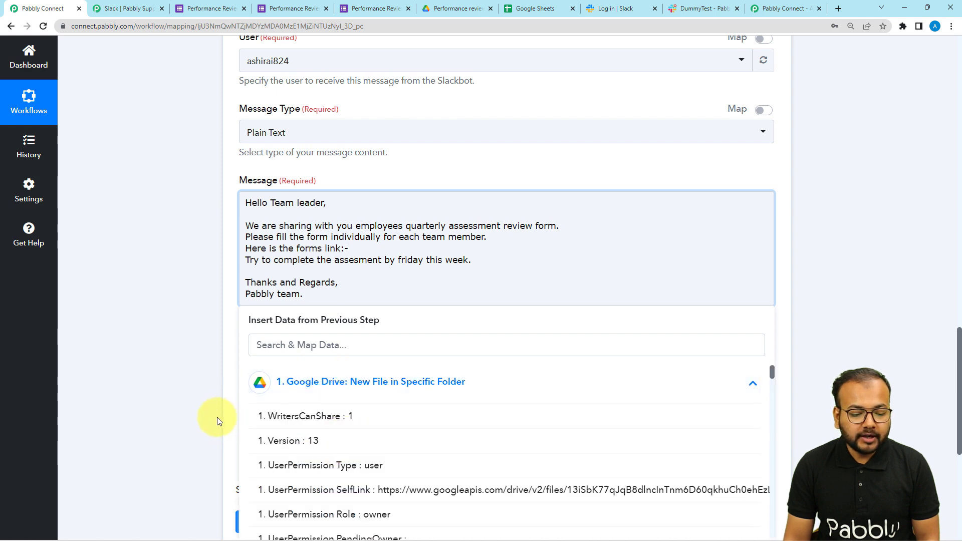
scroll(216, 416, "down", 4)
scroll(368, 355, "down", 1)
scroll(368, 358, "down", 15)
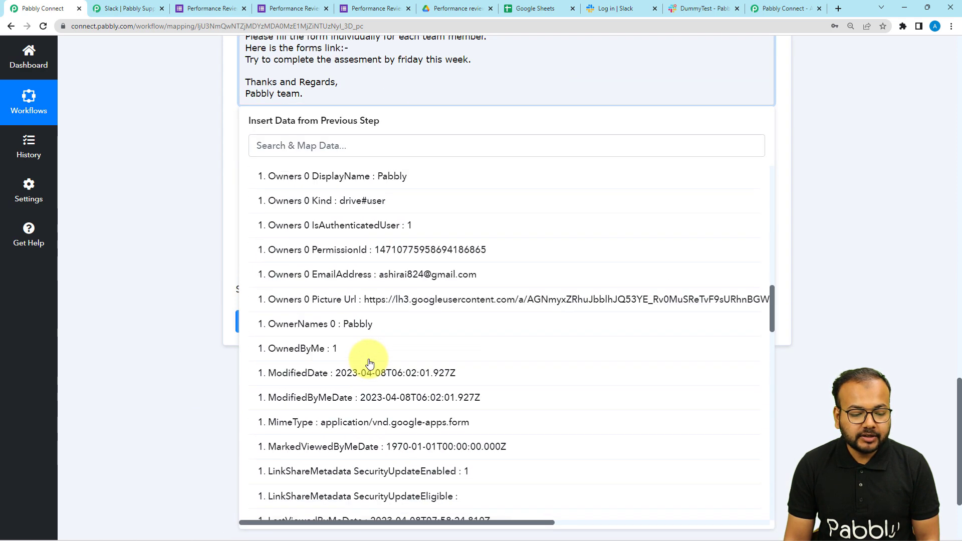
scroll(370, 363, "down", 20)
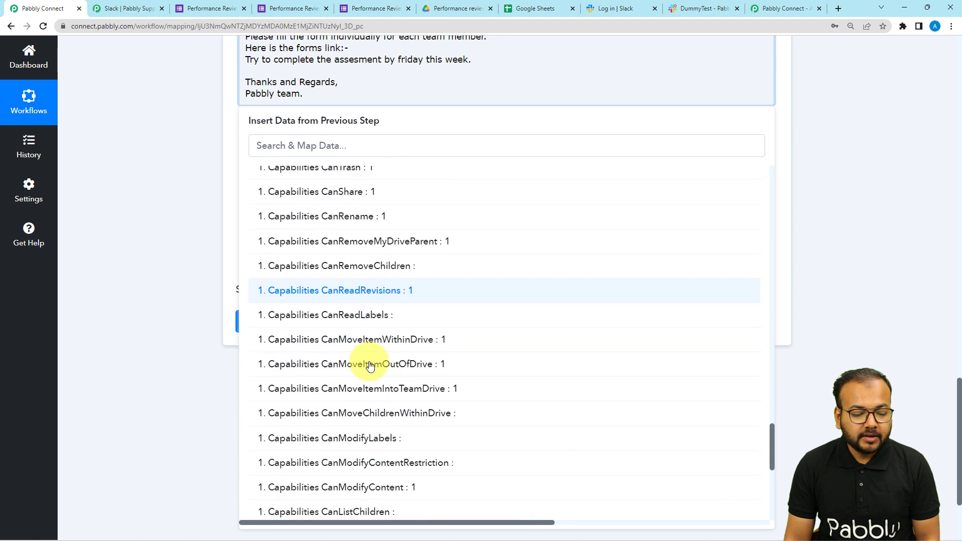
scroll(370, 366, "up", 12)
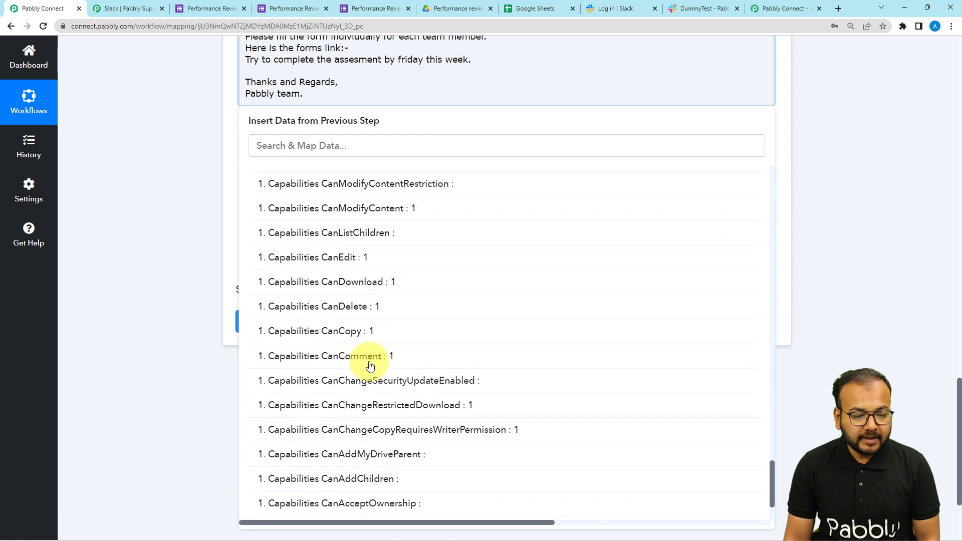
scroll(369, 366, "up", 3)
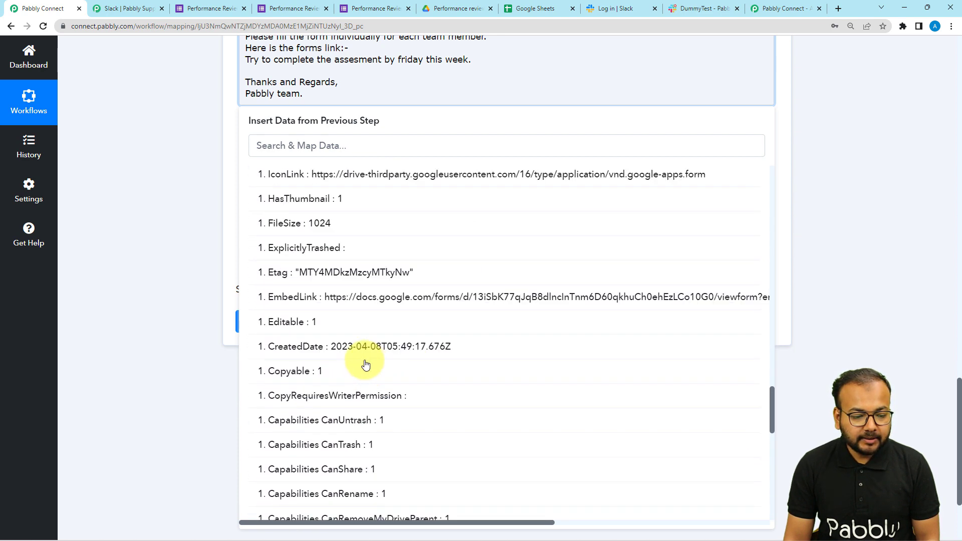
left_click(361, 299)
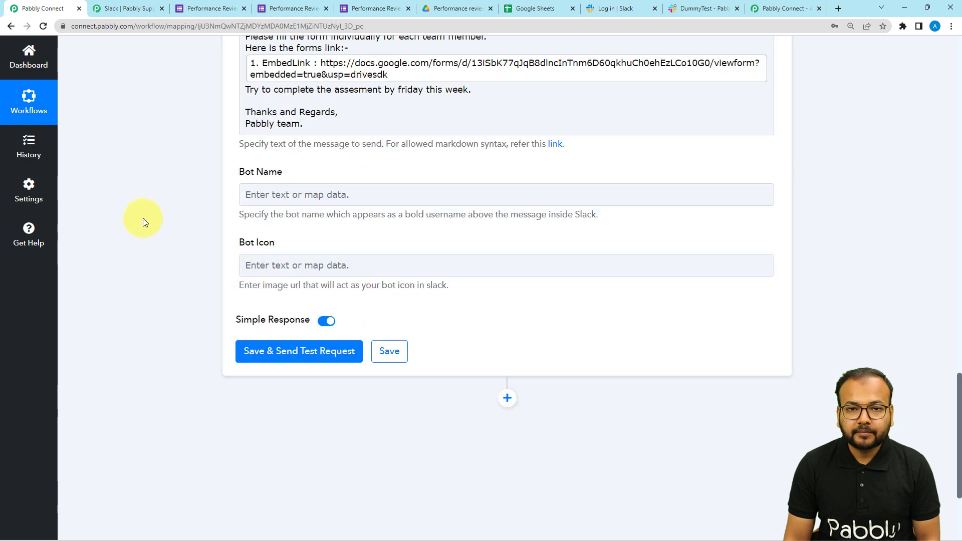
Step: Look at the performance review form folder in Google Drive and return to the Slack action in Pabbly Connect
scroll(144, 220, "up", 2)
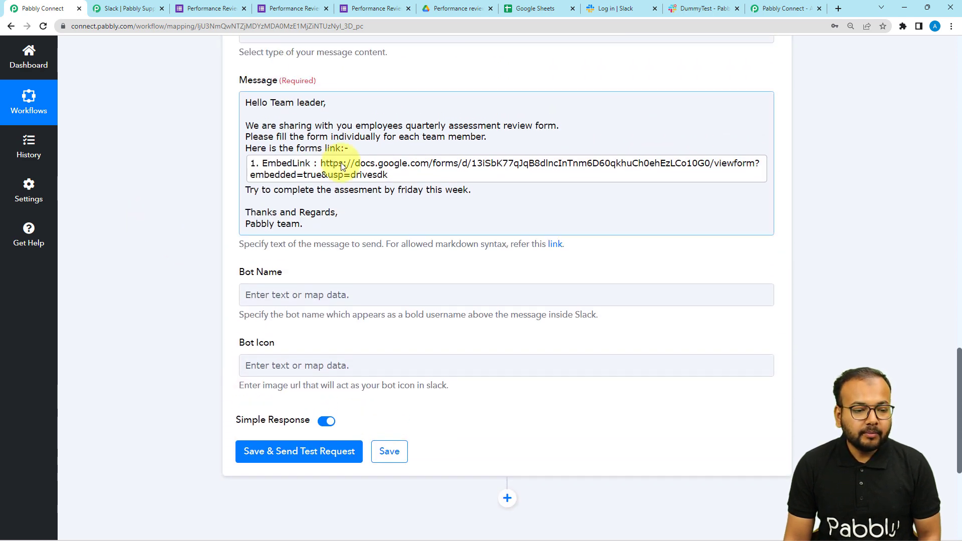
scroll(186, 287, "up", 5)
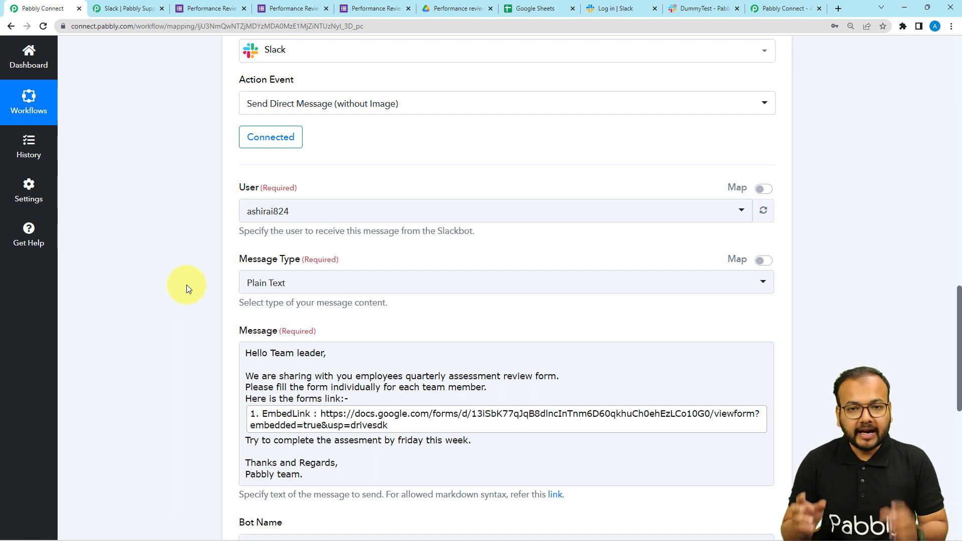
left_click(451, 8)
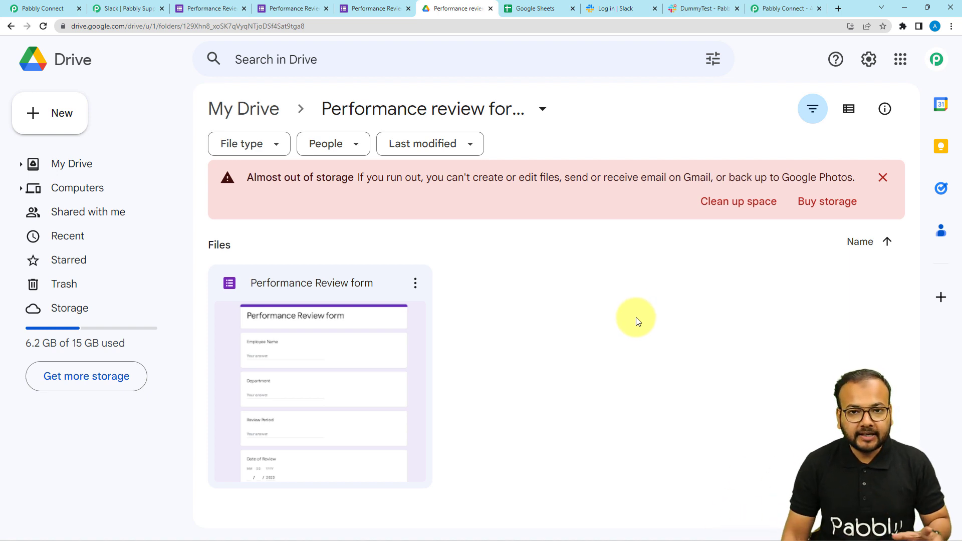
left_click(40, 8)
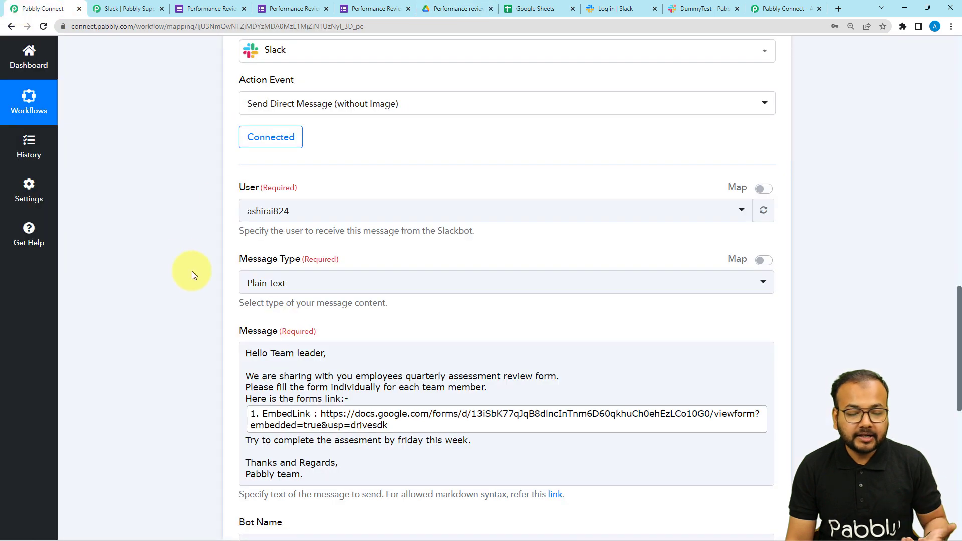
Step: Review the Slack action's recipient, message type, message text with the mapped form link, and optional bot fields
scroll(183, 257, "down", 3)
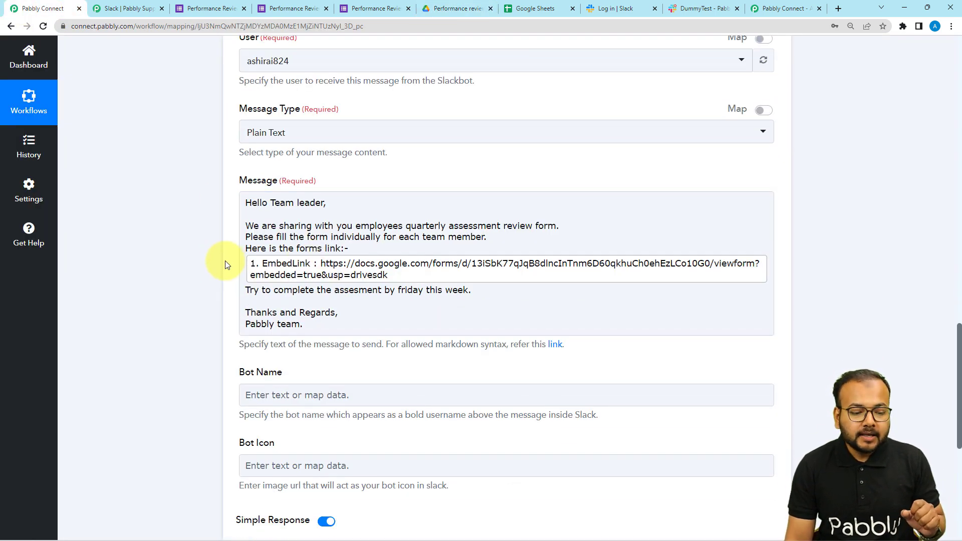
scroll(224, 264, "down", 2)
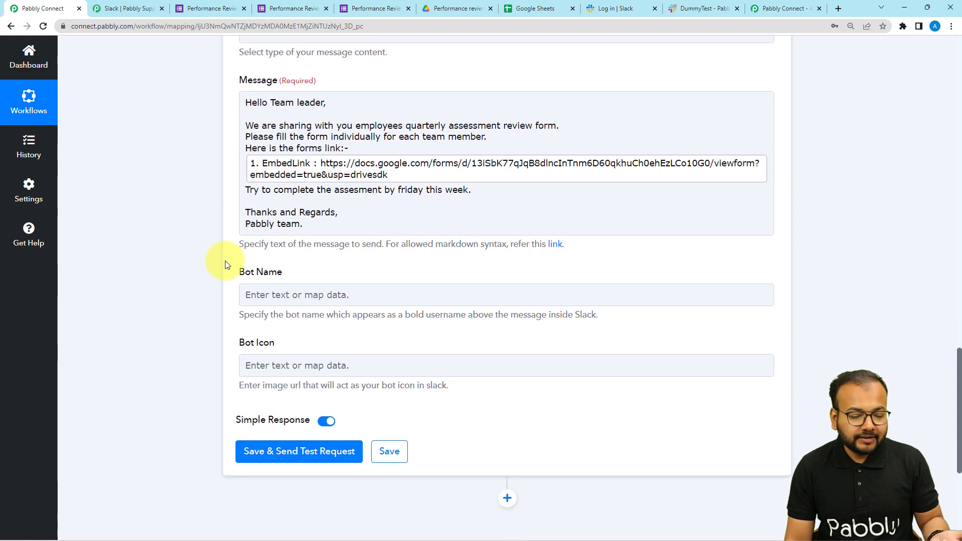
scroll(225, 265, "down", 3)
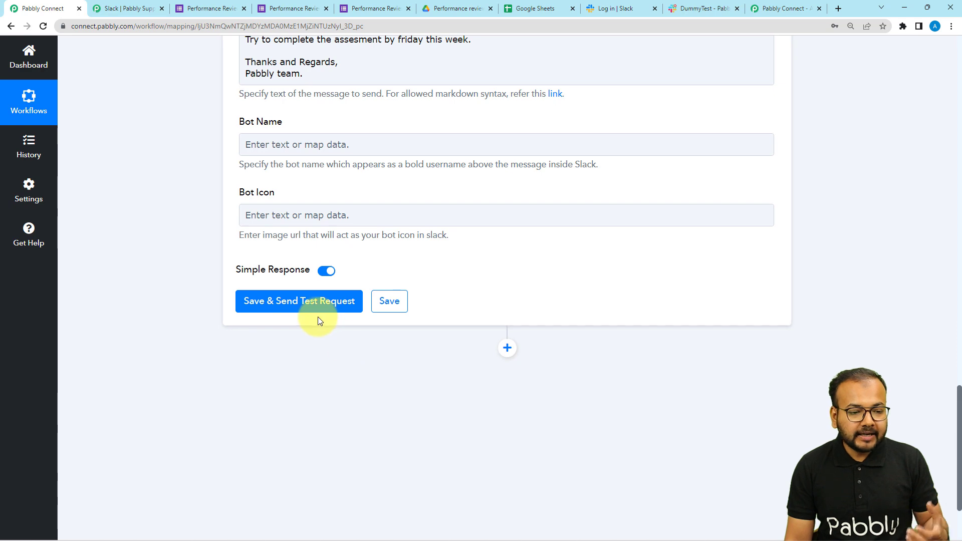
scroll(318, 317, "up", 2)
scroll(225, 129, "up", 2)
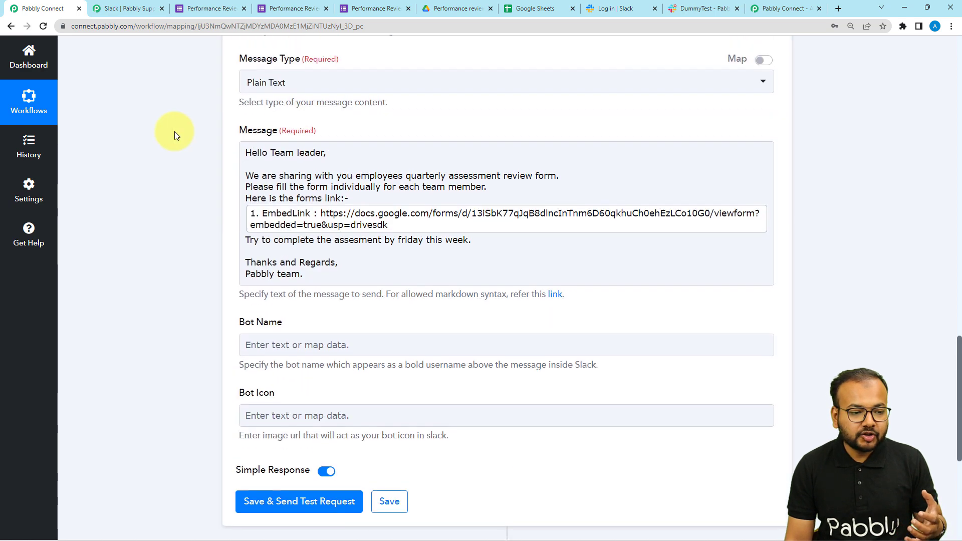
scroll(174, 131, "up", 2)
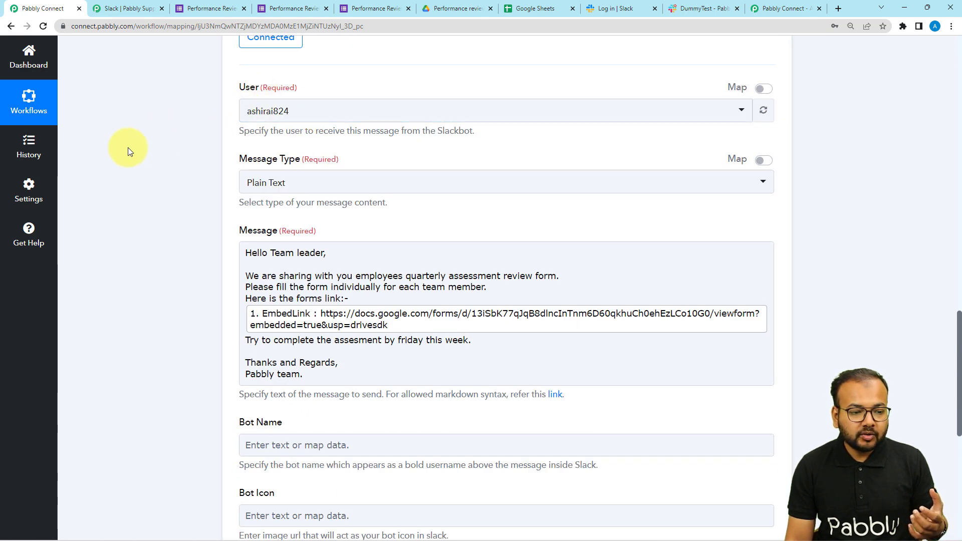
scroll(130, 149, "down", 1)
scroll(605, 79, "down", 2)
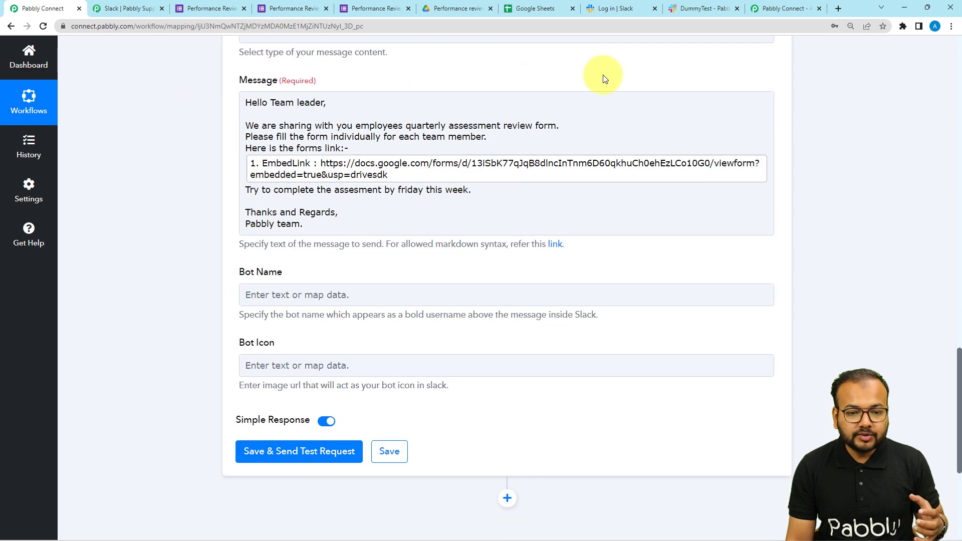
Step: Check the recipient's direct message conversation in Slack and return to the Pabbly Connect workflow
left_click(679, 8)
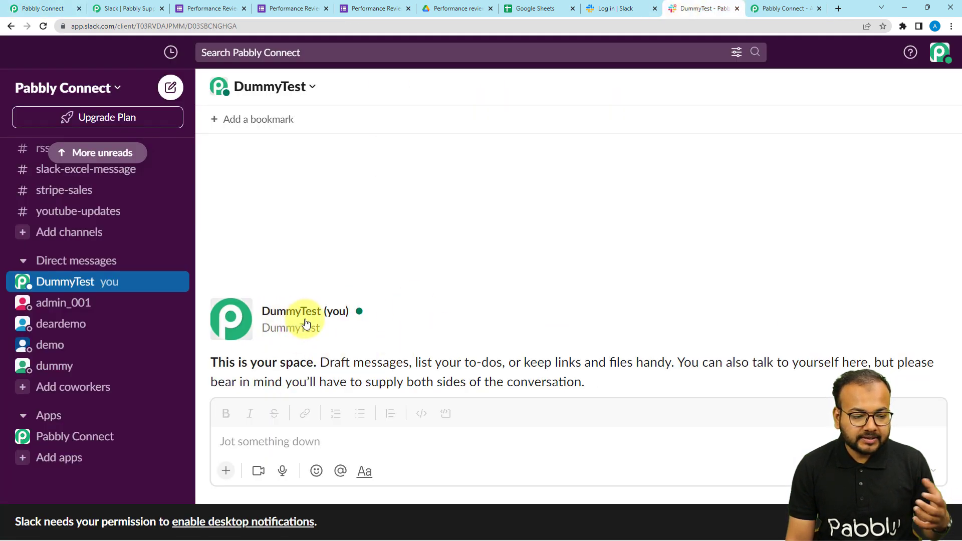
left_click(50, 4)
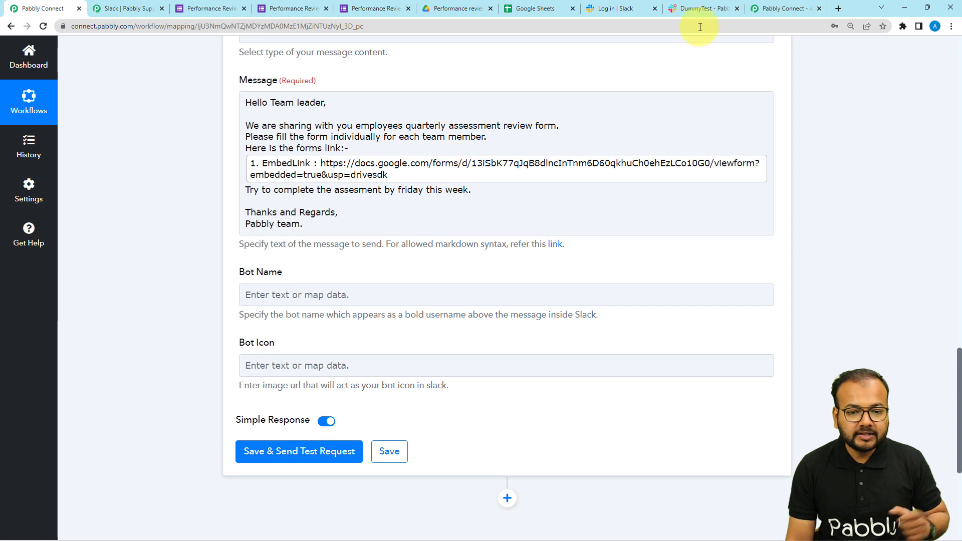
left_click(702, 8)
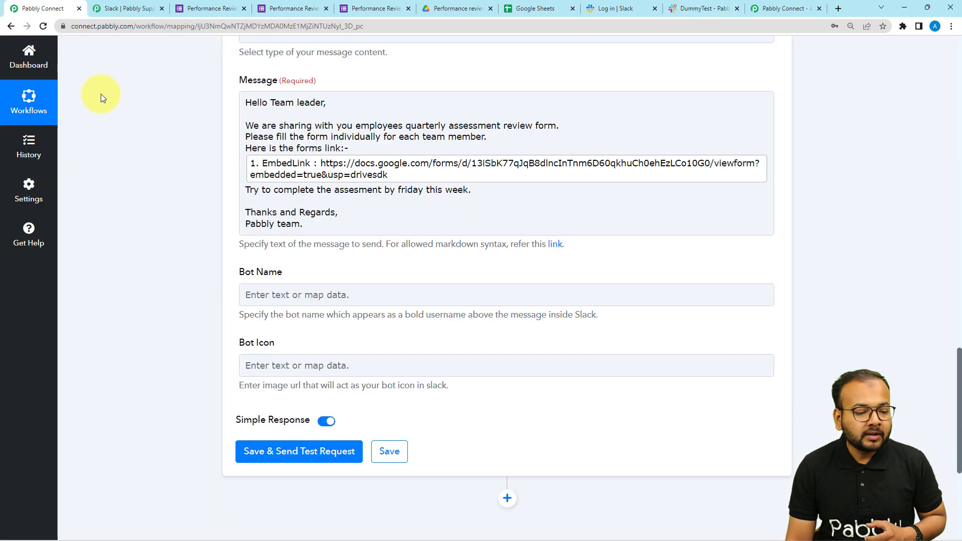
left_click(43, 9)
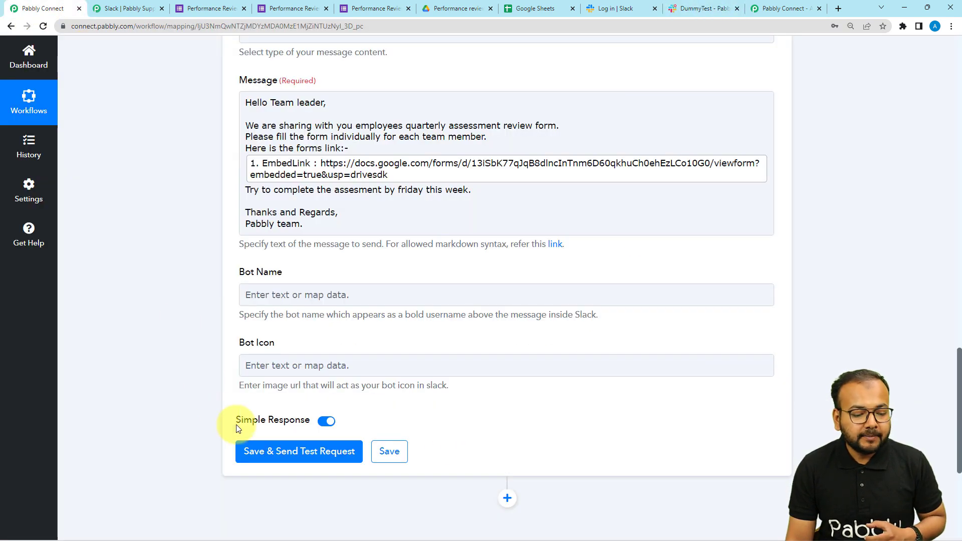
Step: Save the Slack action, send a test request and examine the response received
left_click(254, 451)
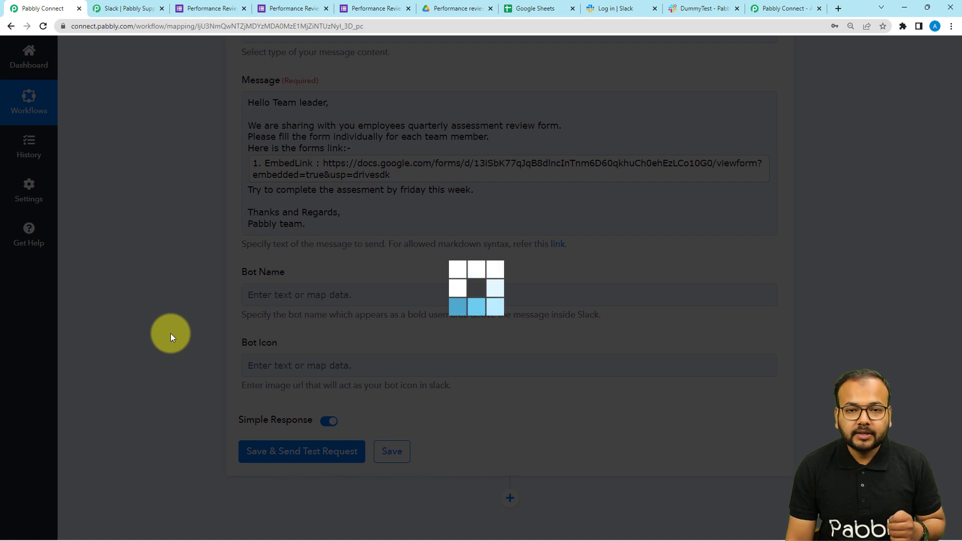
scroll(171, 333, "down", 3)
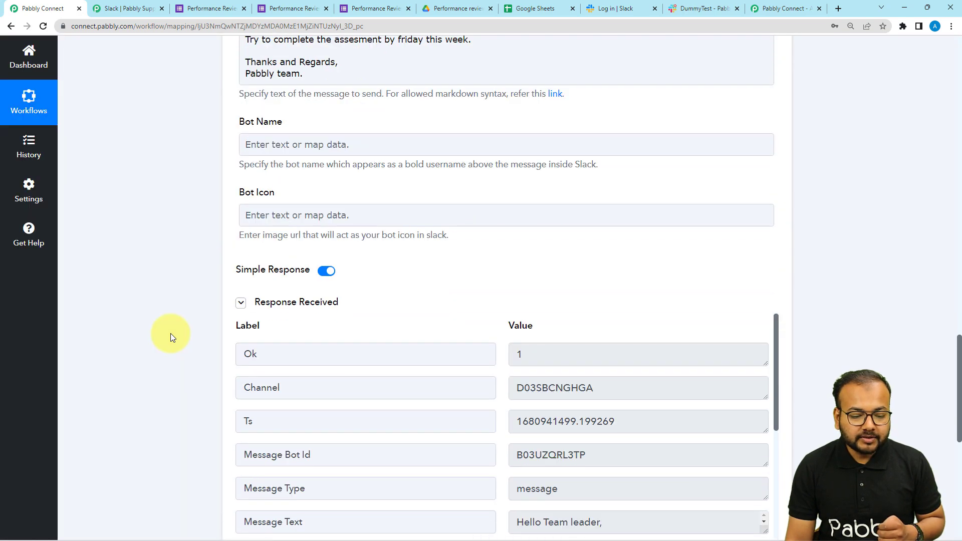
scroll(170, 333, "down", 2)
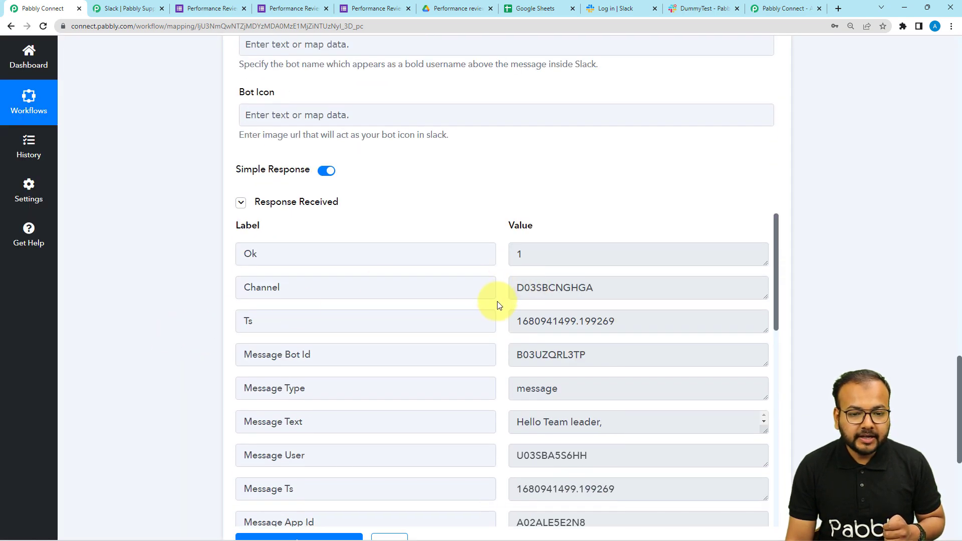
Step: Check the test message in Slack, open its Google Forms link to view the form, and return to the Pabbly Connect workflow
left_click(697, 12)
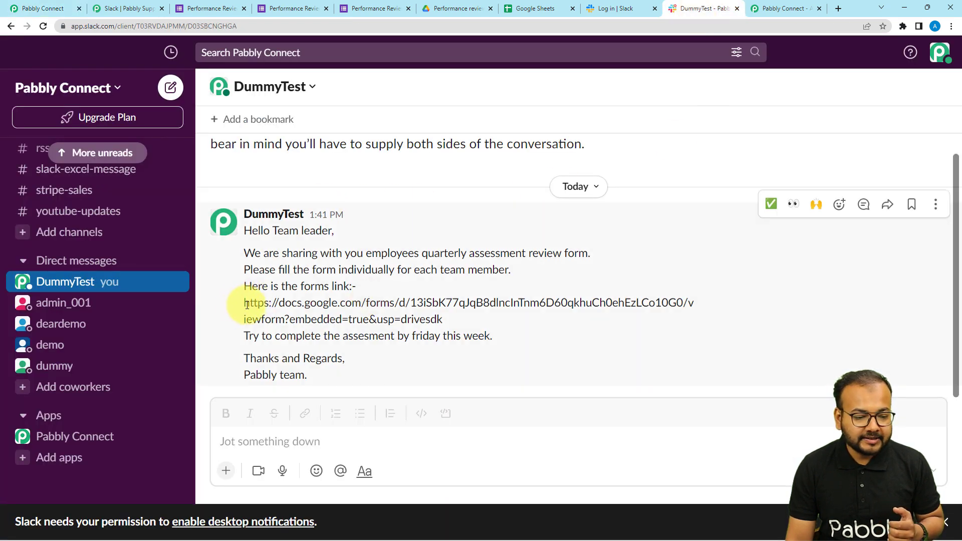
left_click_drag(239, 304, 441, 321)
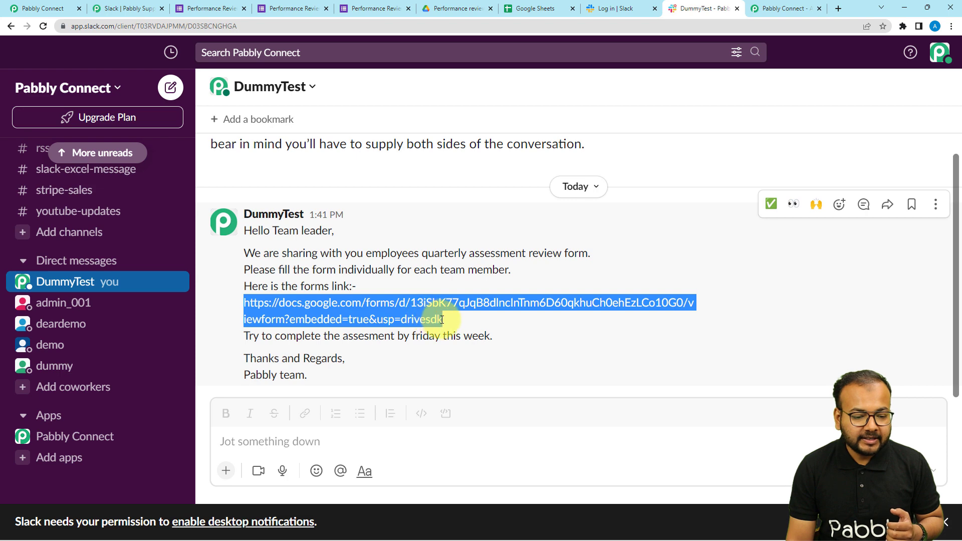
right_click(409, 316)
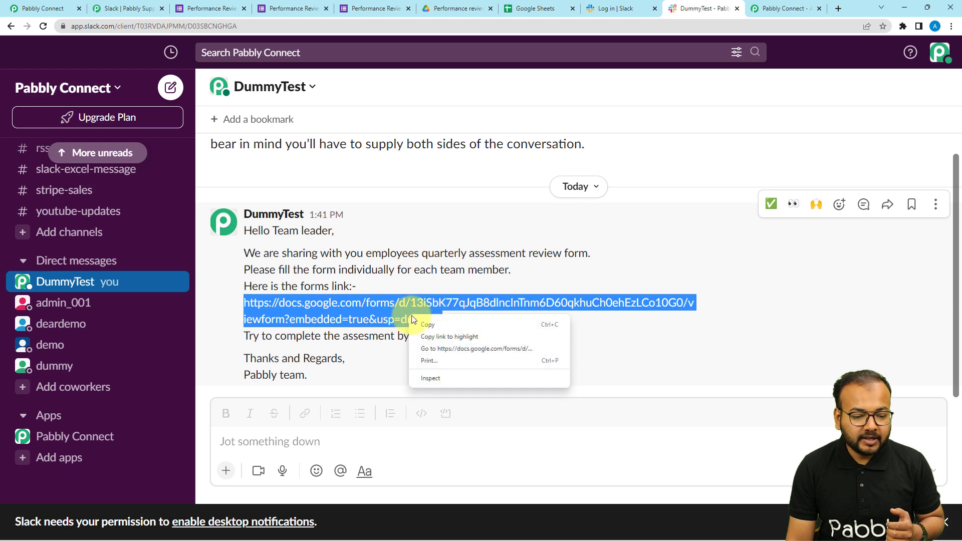
left_click(430, 349)
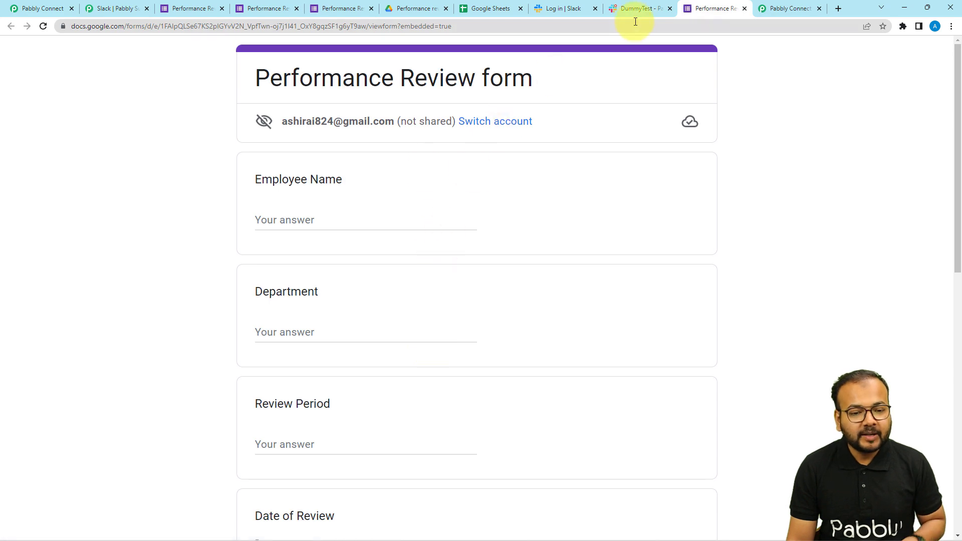
left_click(645, 6)
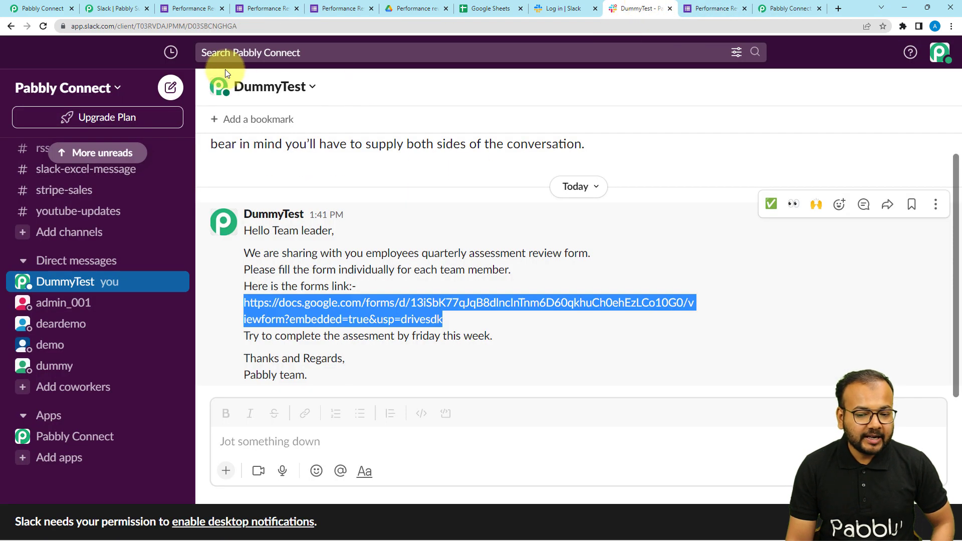
left_click(59, 10)
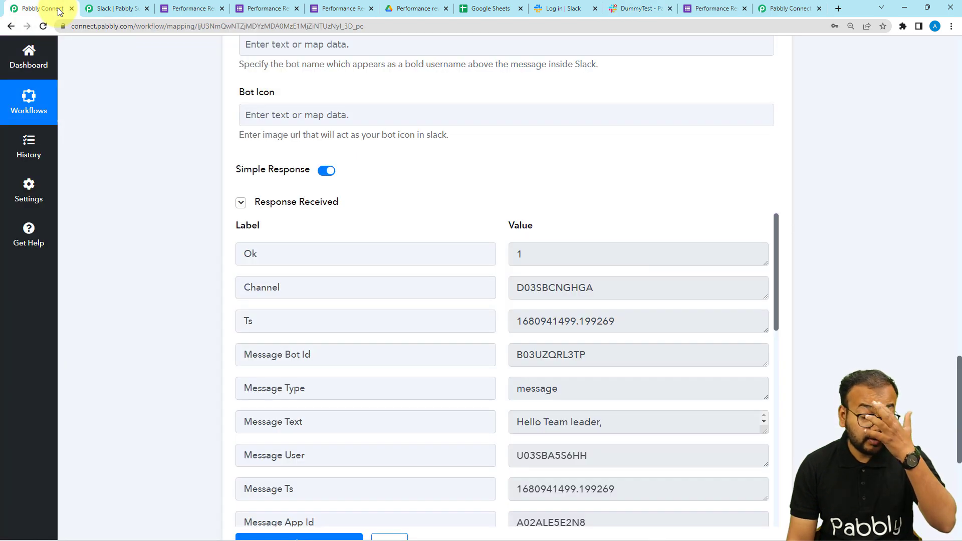
Step: Collapse the Slack action and the Google Drive trigger so the workflow shows only its two step headers
scroll(86, 149, "up", 10)
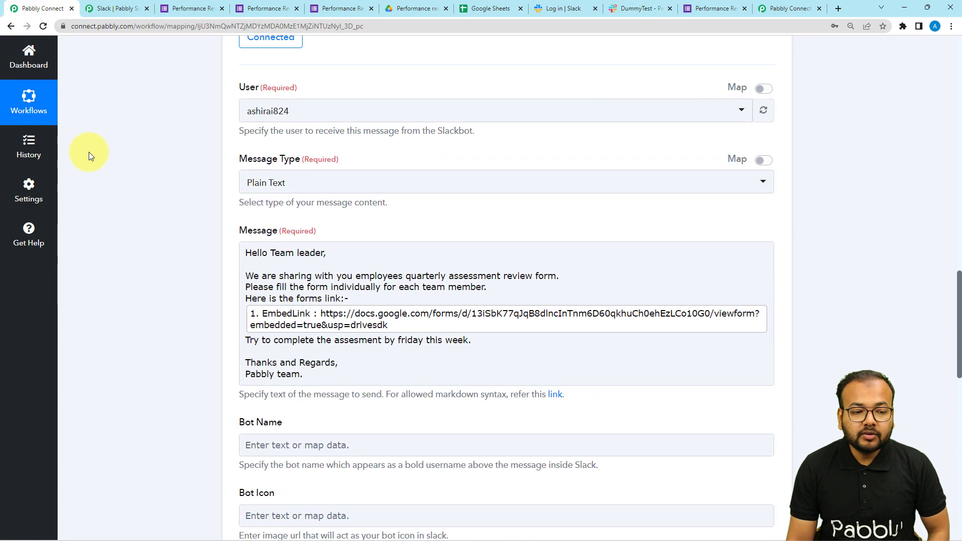
scroll(89, 151, "up", 3)
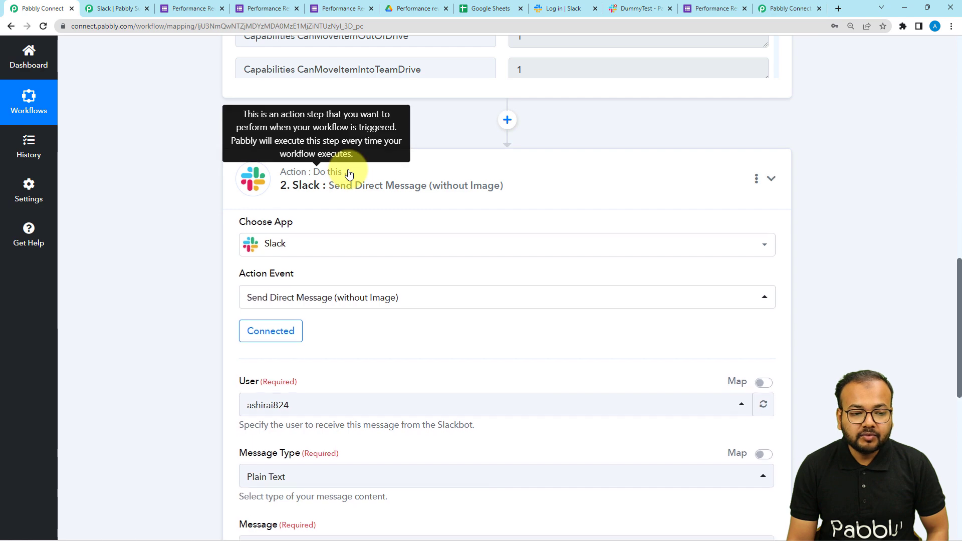
left_click(344, 172)
scroll(346, 227, "up", 10)
scroll(210, 212, "up", 10)
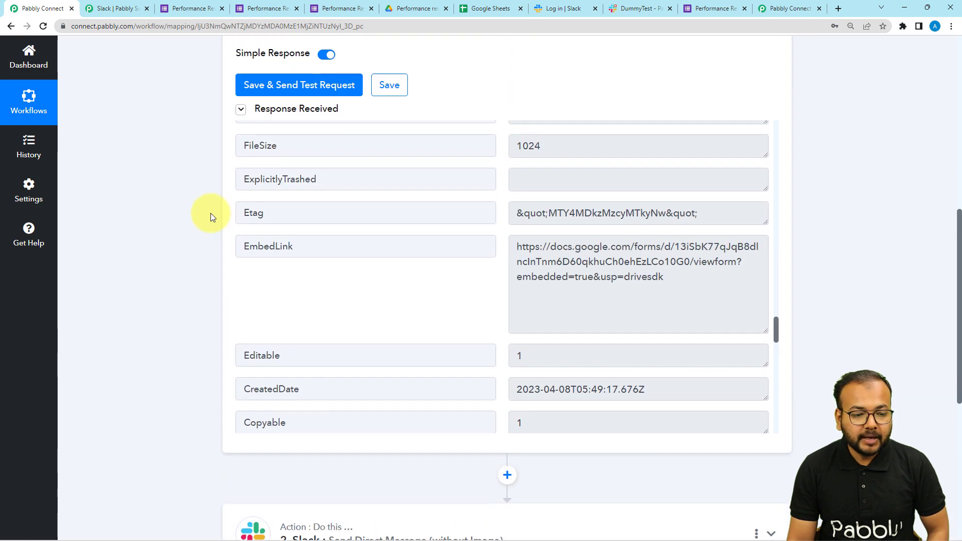
left_click(311, 197)
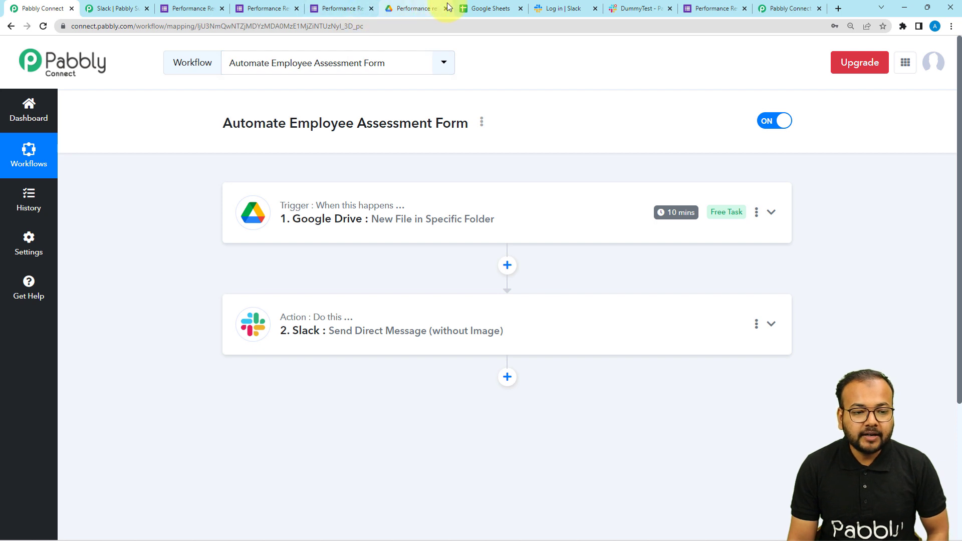
mouse_move(324, 323)
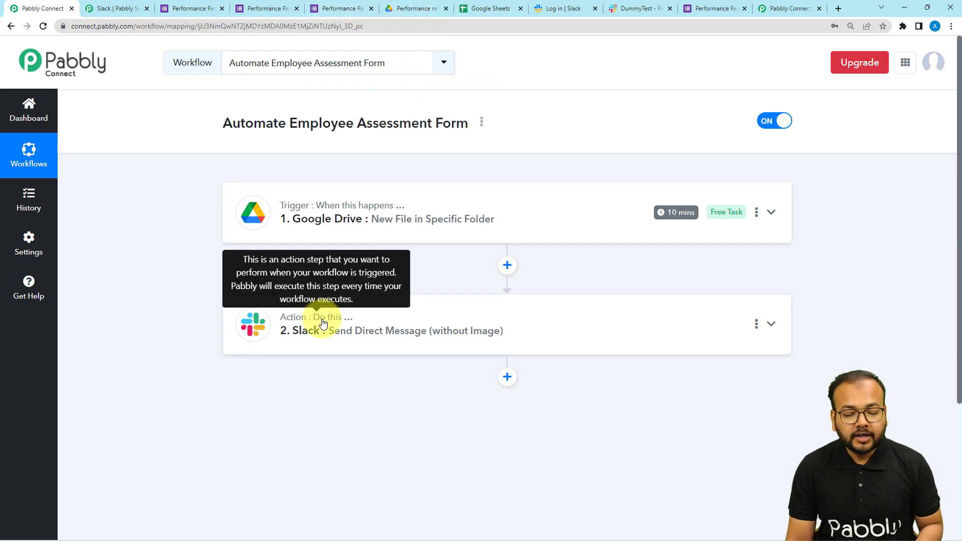